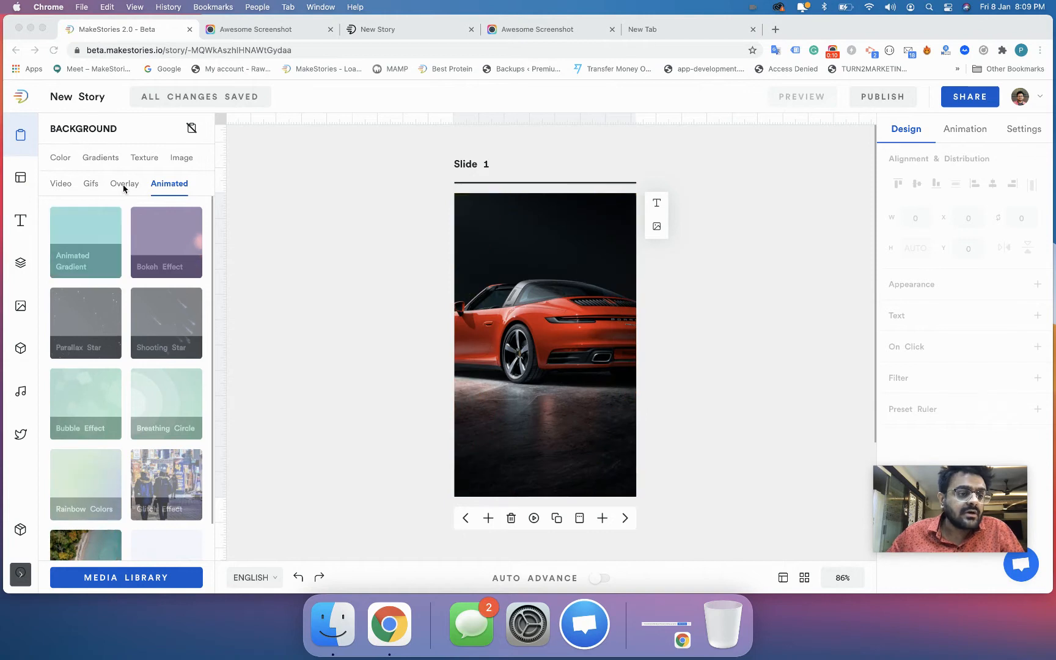
Remove the car background from Slide 1 and replace it with the Unsplash photo of a white vase with branches.
click(129, 186)
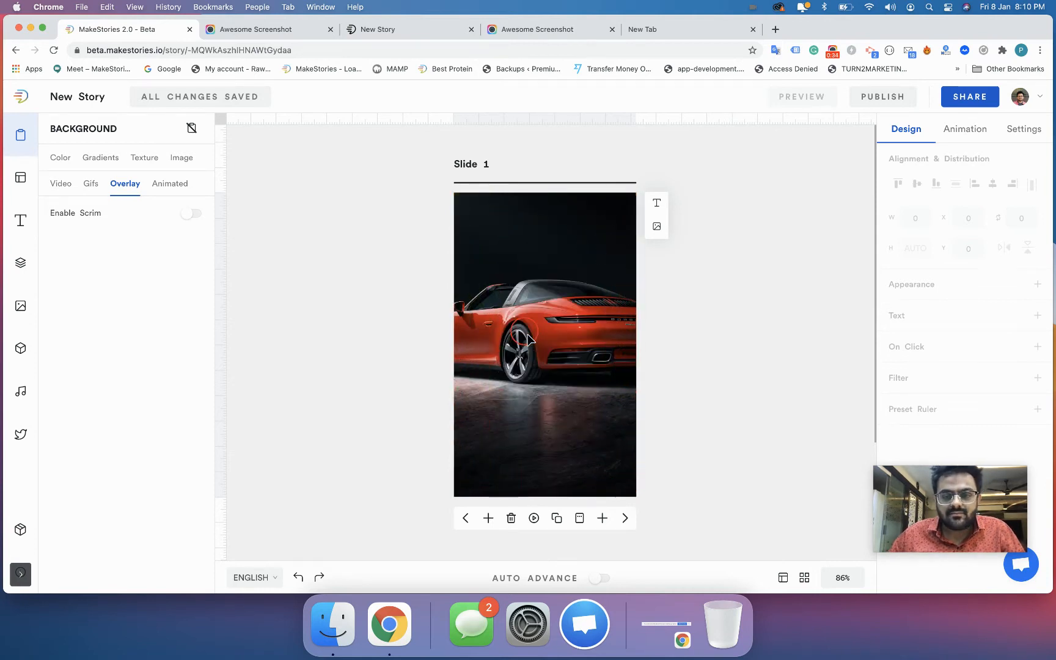
click(602, 250)
click(657, 203)
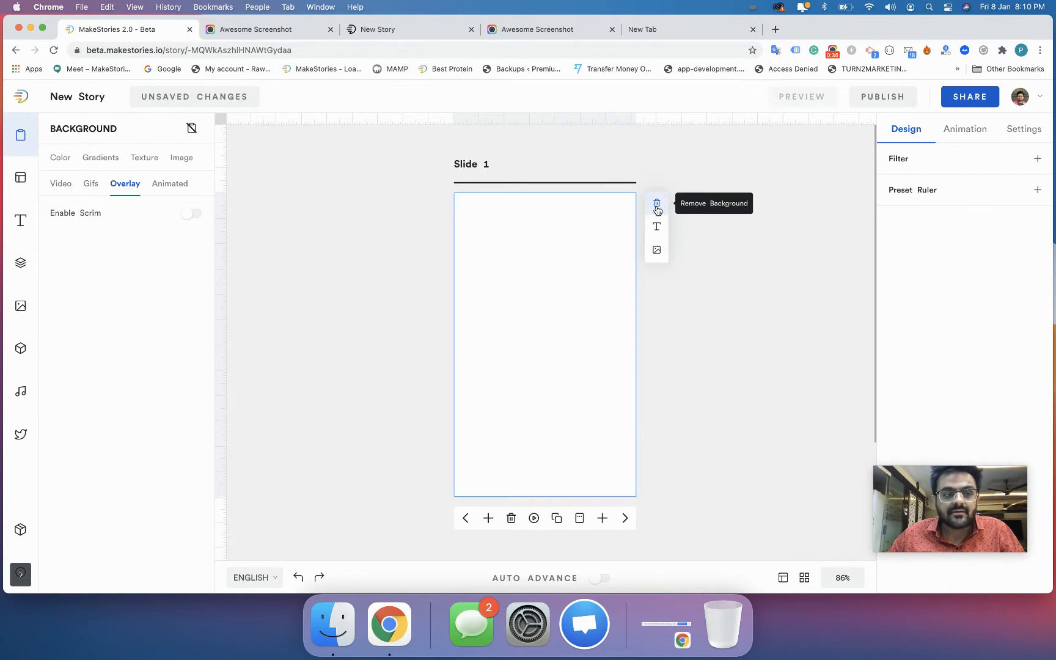
click(181, 158)
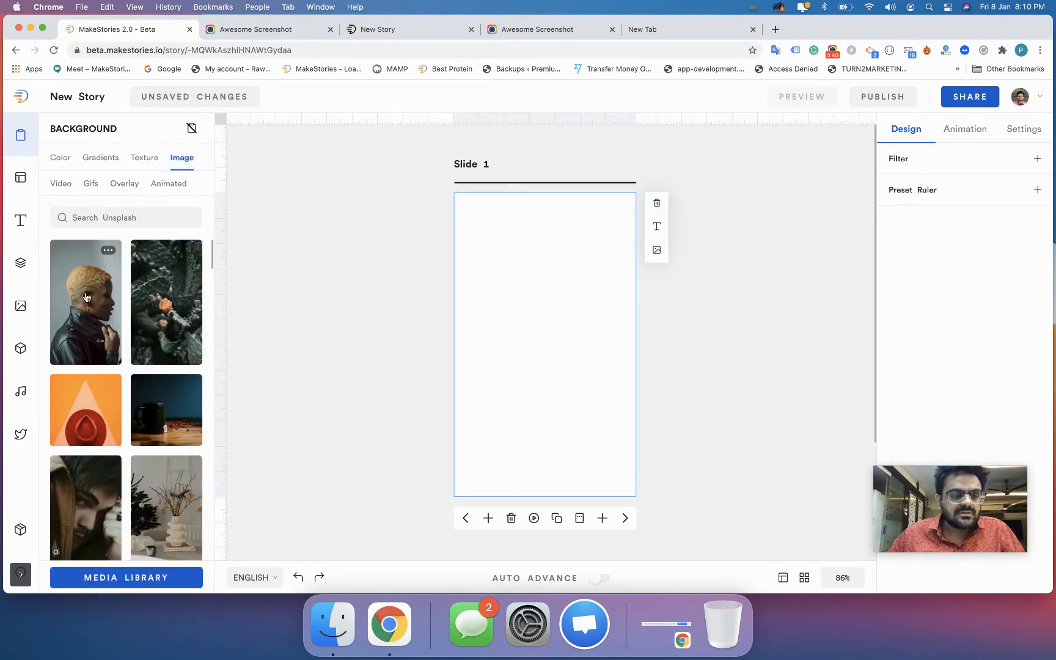
scroll(85, 321, down, 2)
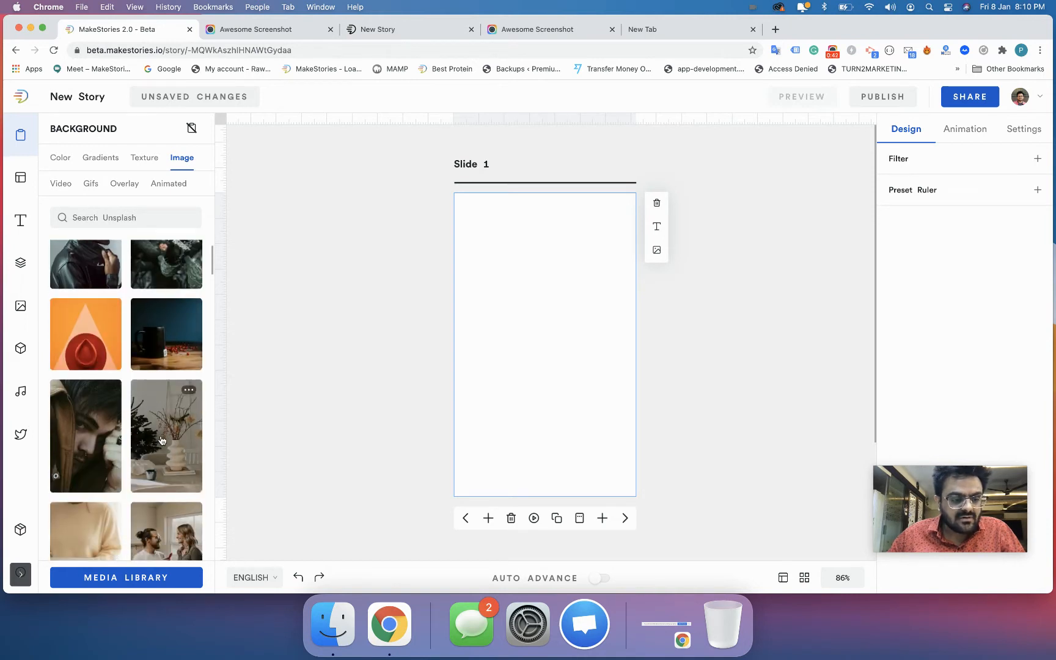
click(166, 436)
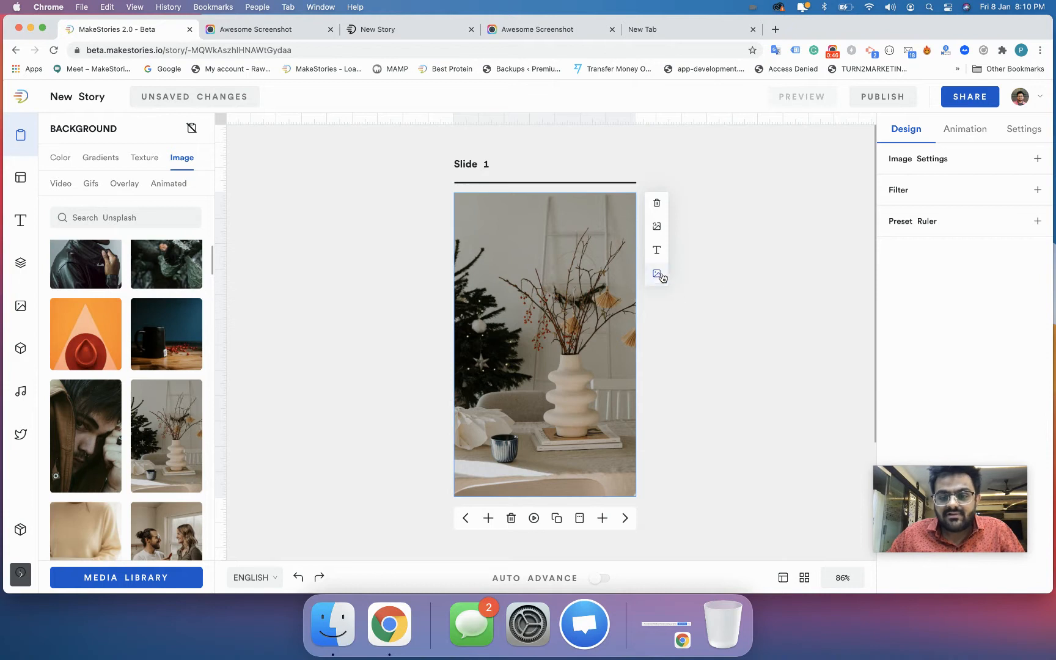
Add a heading near the slide's lower edge reading "Top Interior Designs of 2020".
click(657, 250)
drag(538, 330, 534, 468)
double_click(534, 467)
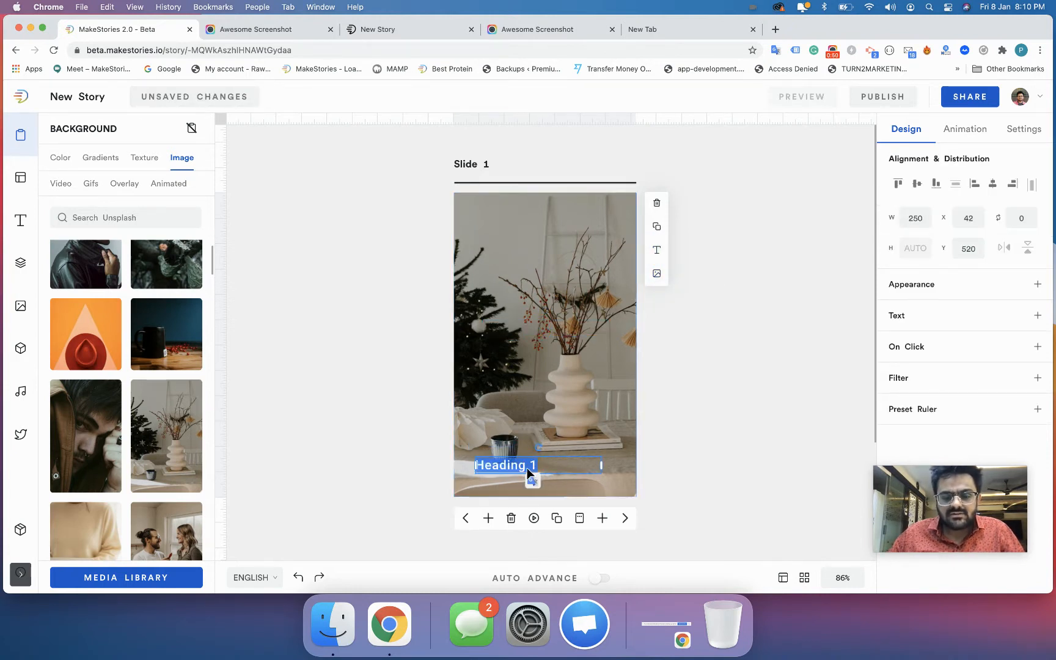
key(BackSpace)
text(Top filter)
text(io)
text(r Desig)
text(ns of )
text(2020)
click(735, 446)
Set the heading's text colour to white, RGBA(255,255,255,1).
click(565, 469)
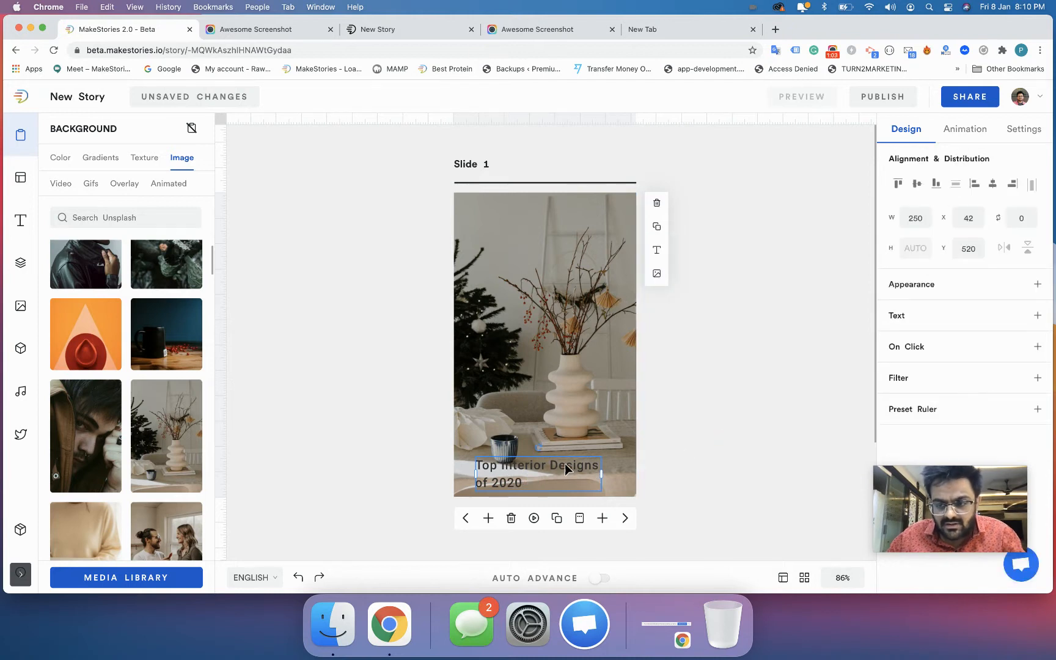
click(906, 314)
click(908, 286)
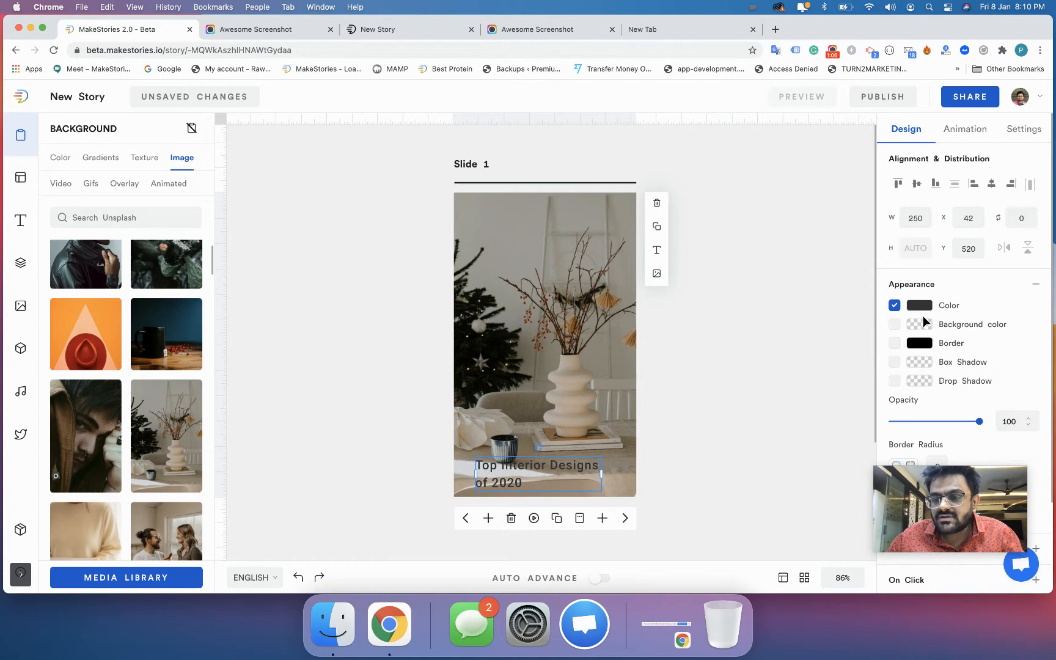
click(917, 305)
drag(832, 342, 763, 296)
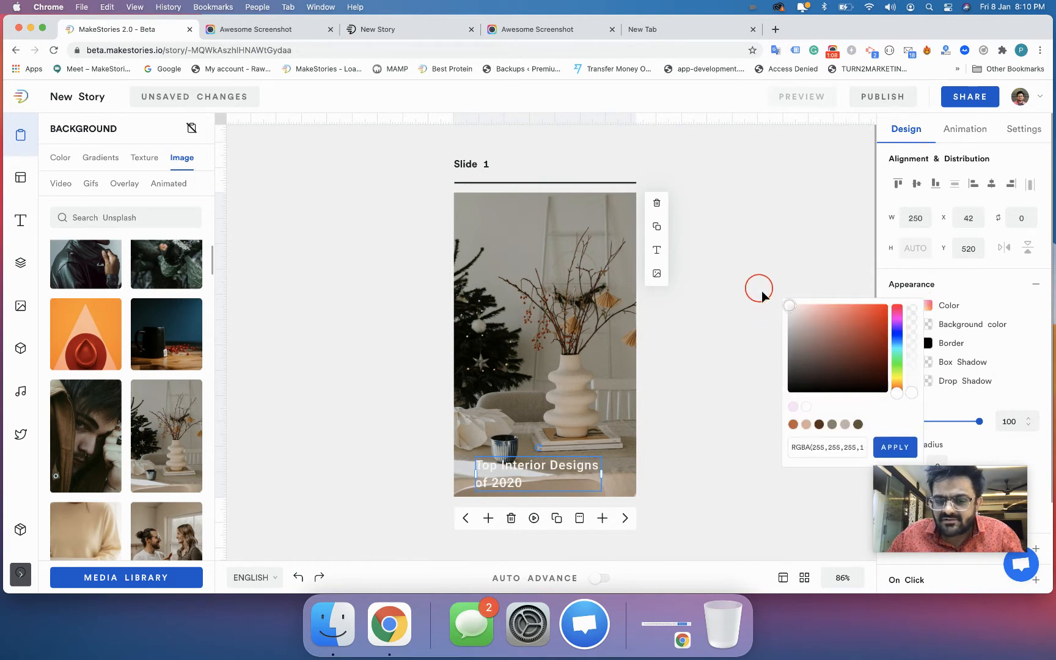
click(896, 447)
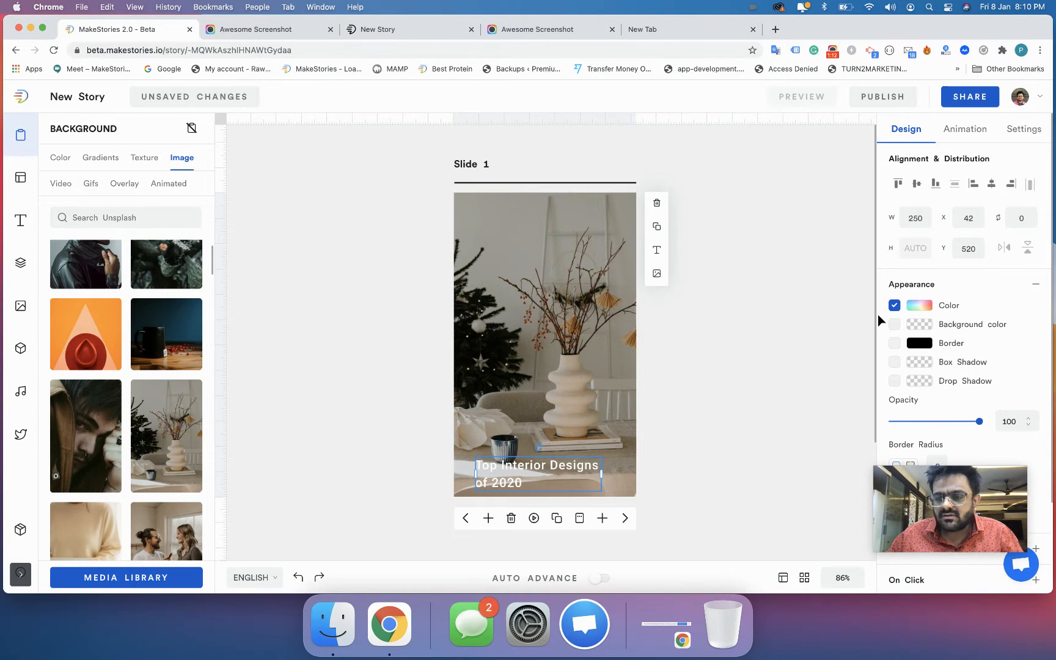
Centre-align the text inside the heading box.
scroll(796, 378, down, 1)
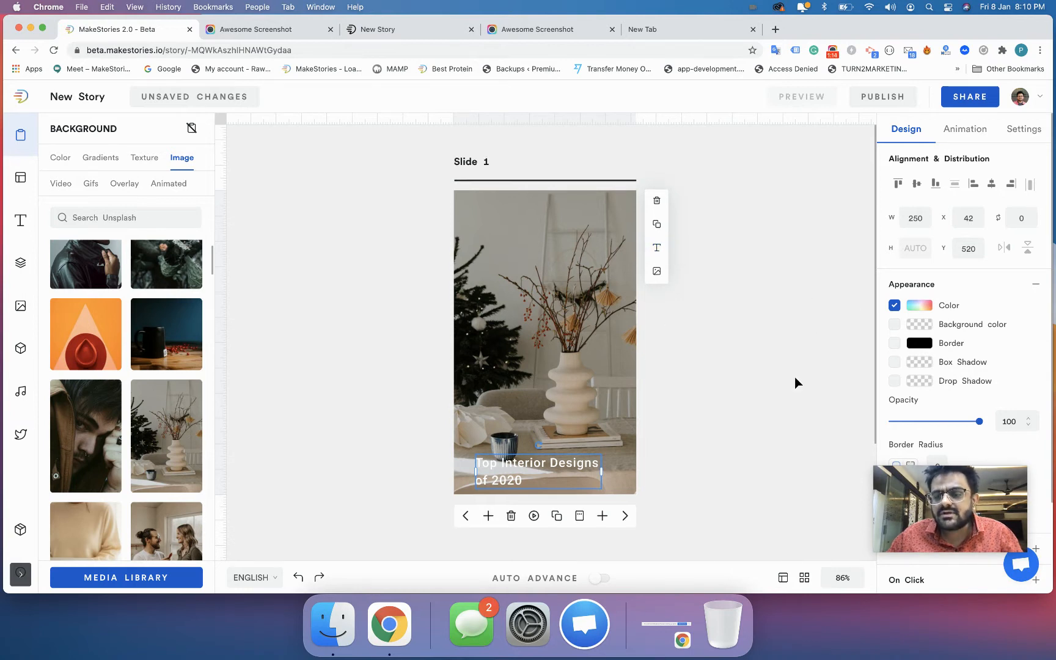
scroll(796, 383, down, 1)
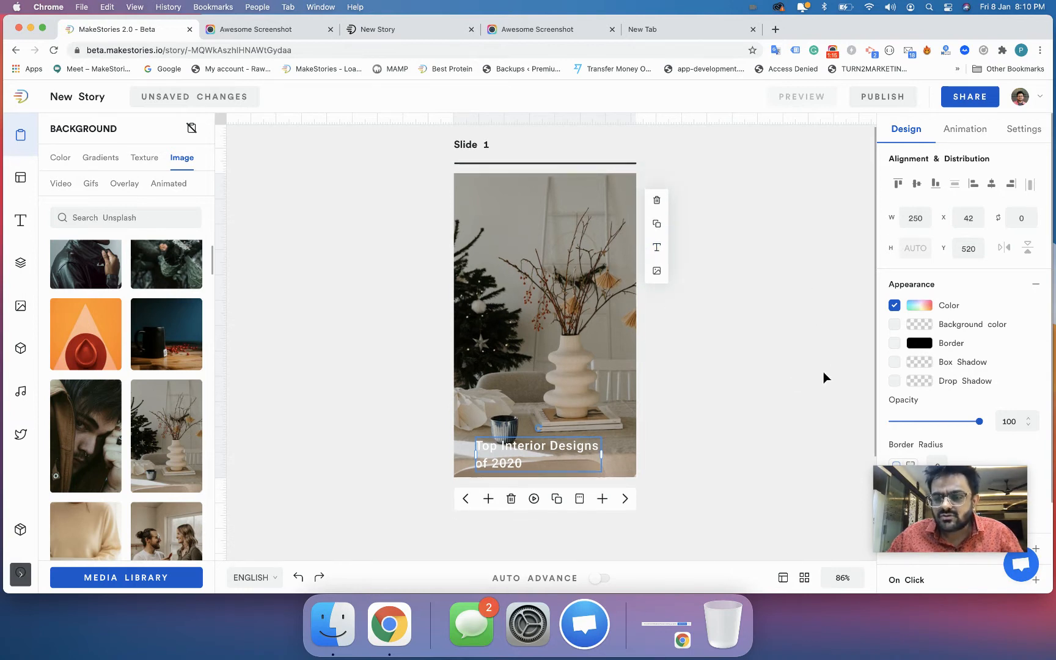
scroll(924, 439, down, 3)
click(922, 437)
scroll(978, 318, down, 2)
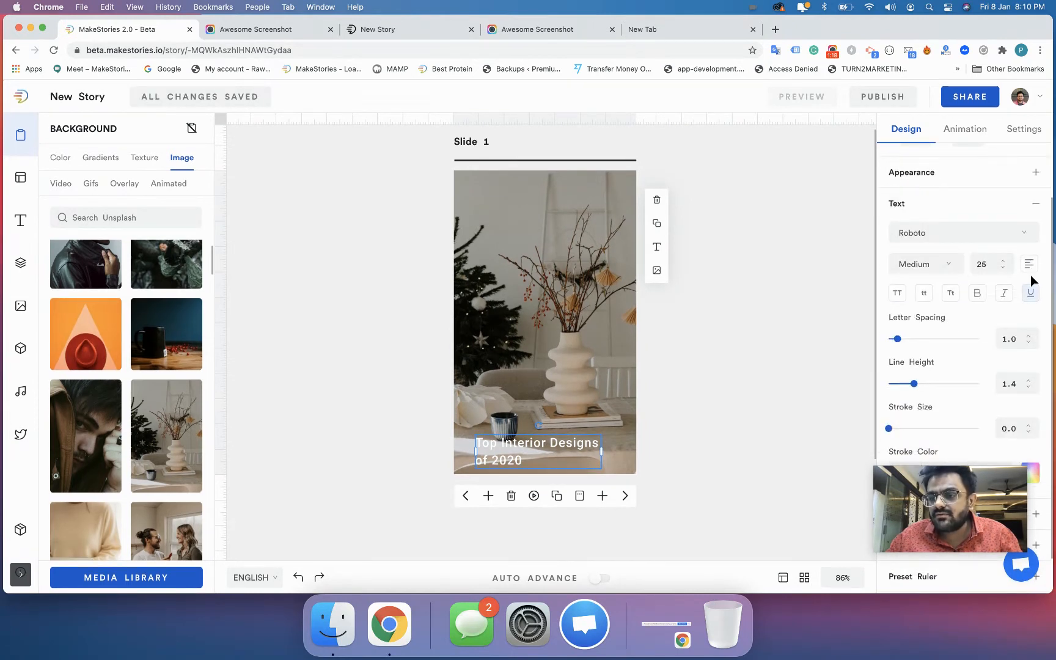
click(1029, 264)
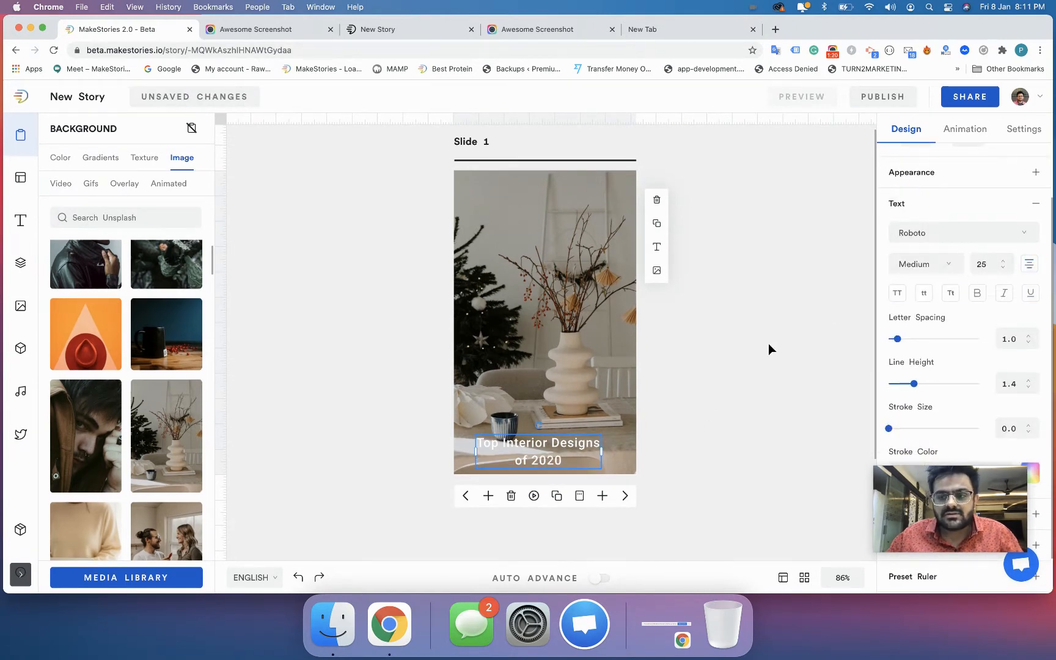
Centre the heading box horizontally on the slide and reposition it slightly higher, to about X 43, Y 504.
scroll(915, 293, up, 3)
click(991, 184)
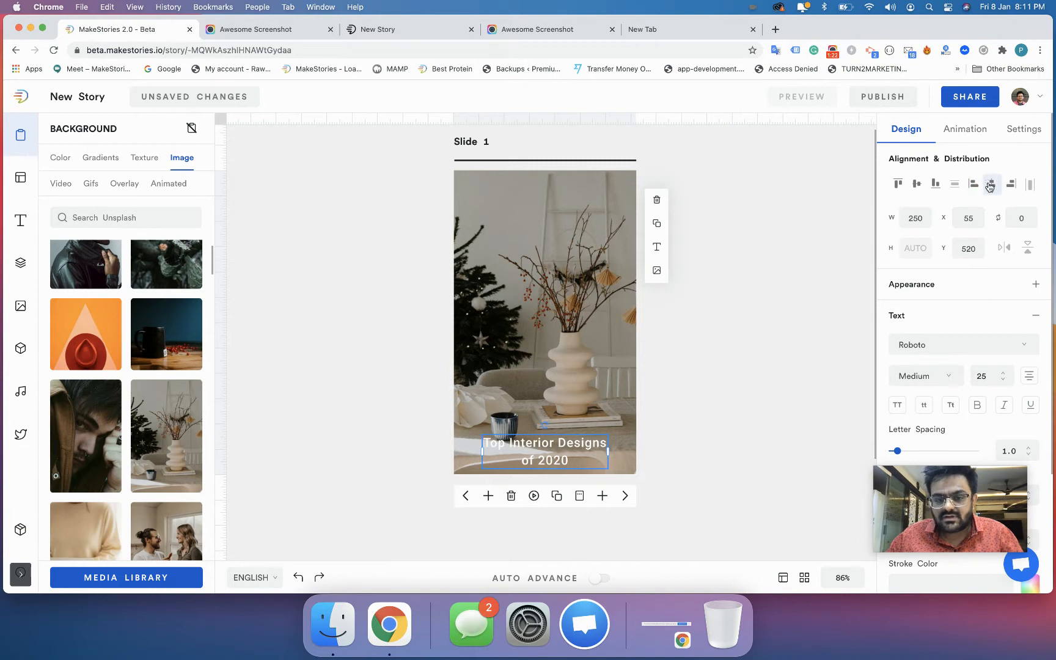
drag(569, 462, 569, 451)
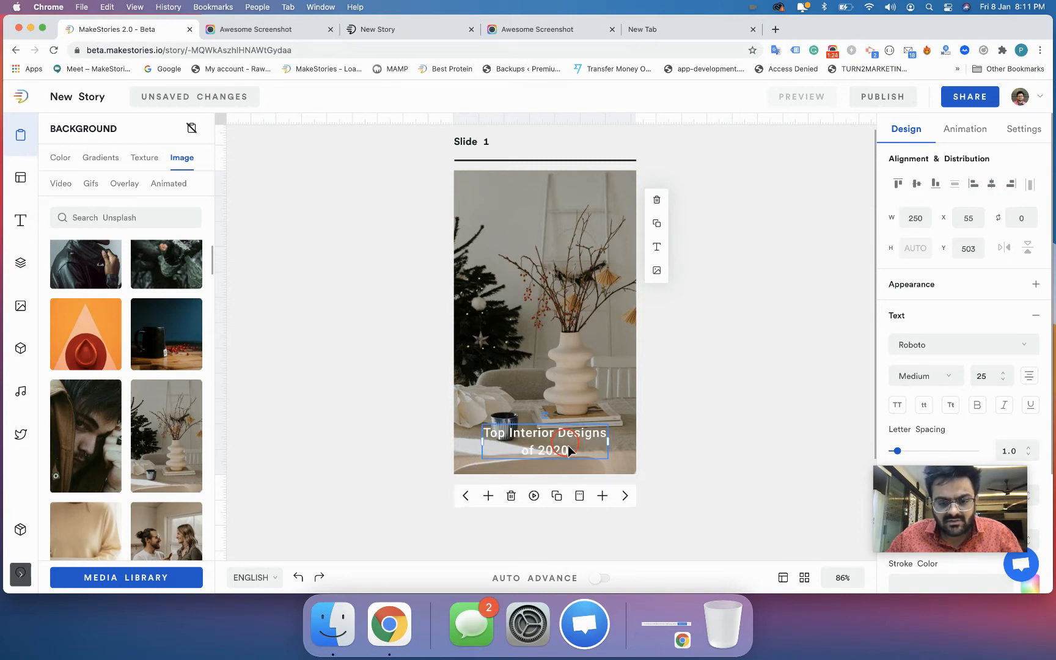
click(688, 419)
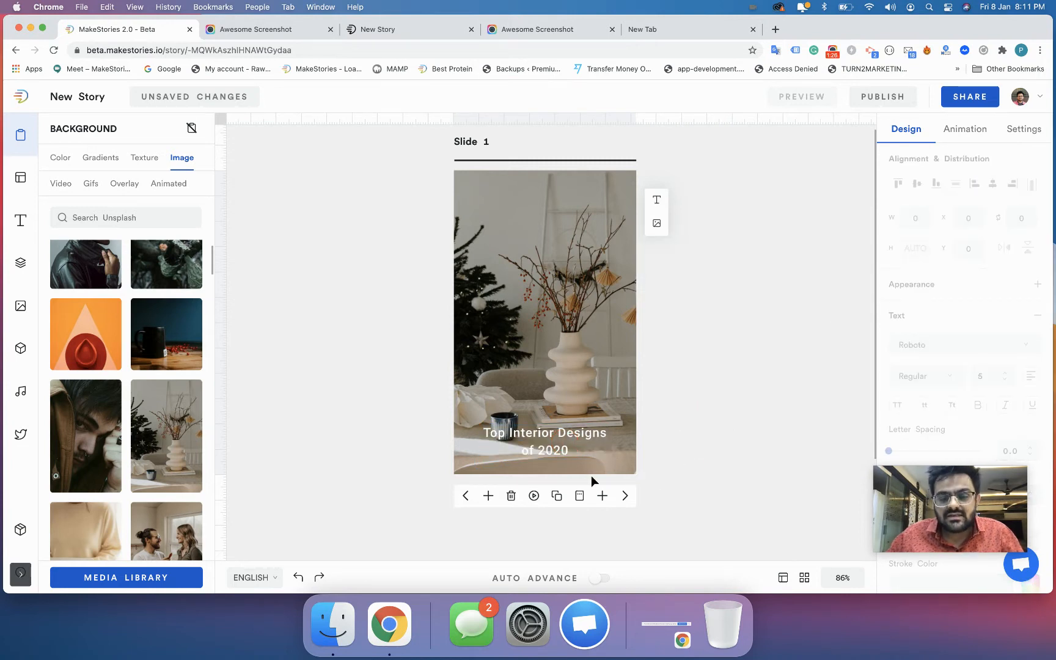
click(496, 441)
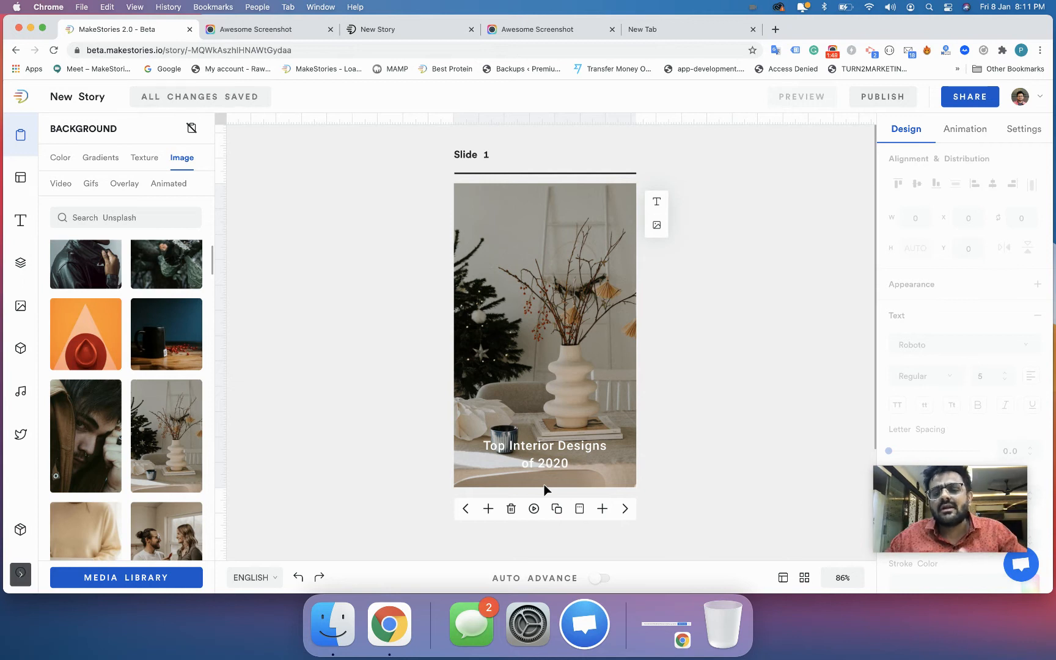
mouse_move(541, 448)
mouse_down()
mouse_move(539, 205)
mouse_move(540, 453)
mouse_move(527, 455)
mouse_up()
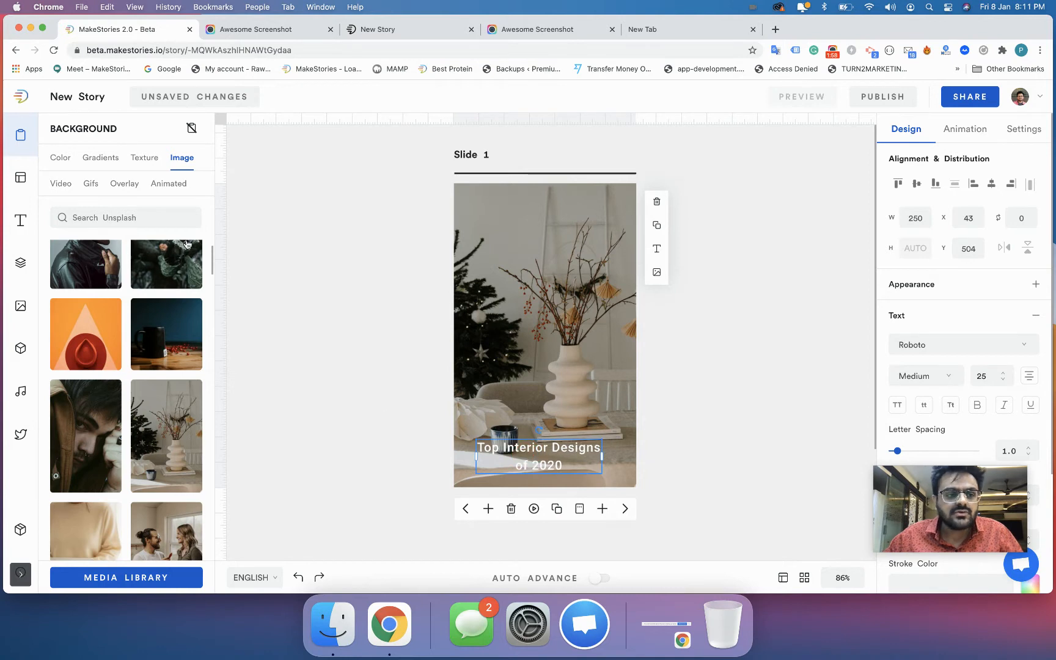
Enable the scrim overlay on the background, switching it off and on again to compare the heading's readability.
click(124, 183)
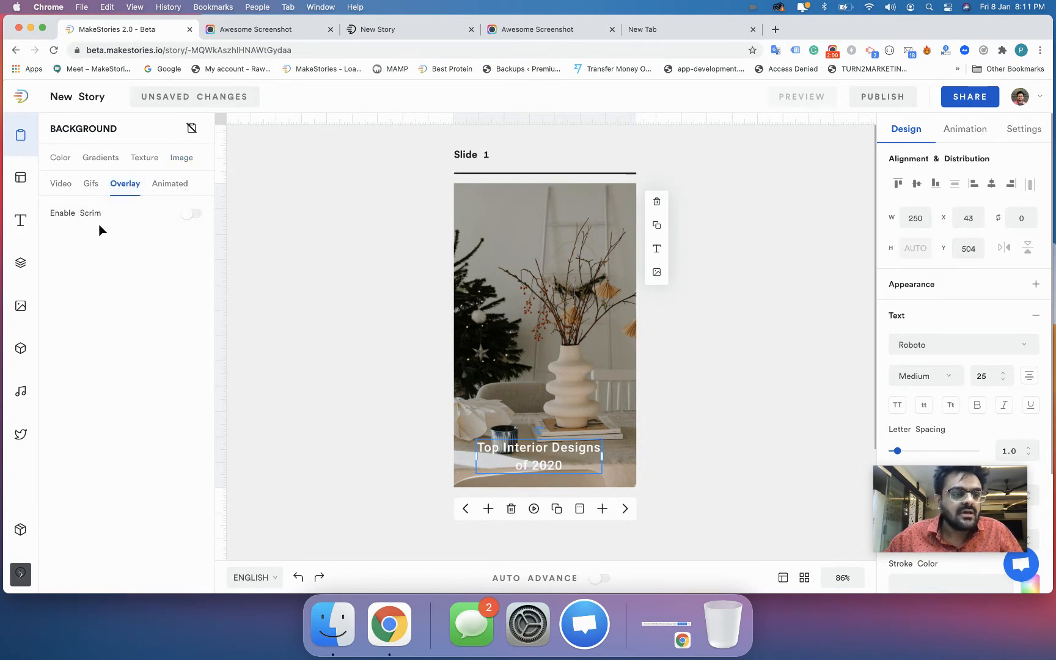
click(58, 214)
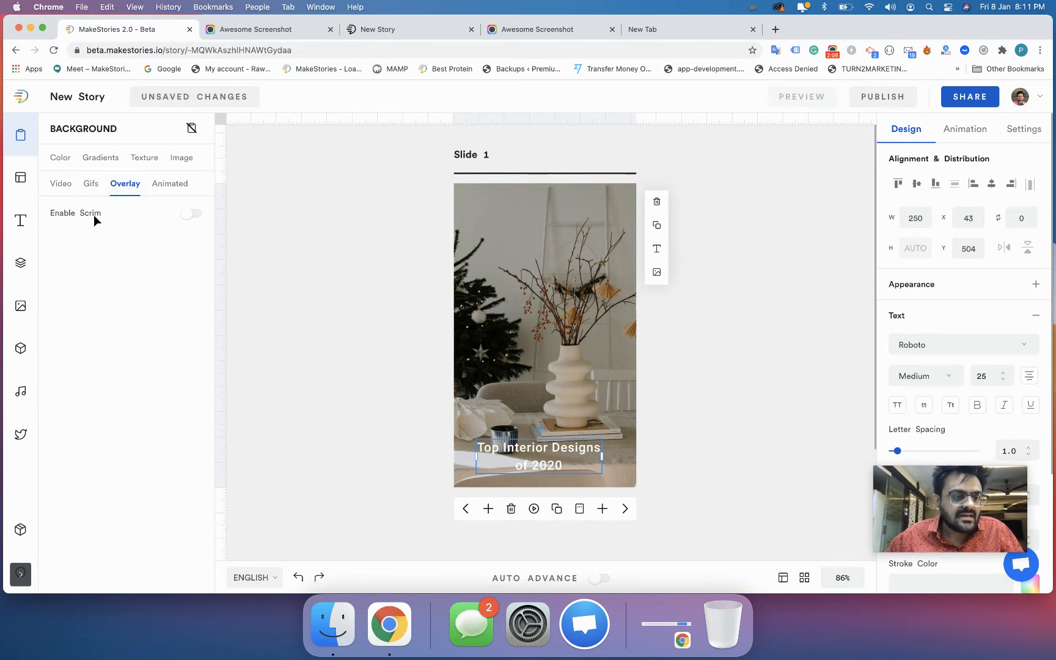
click(89, 213)
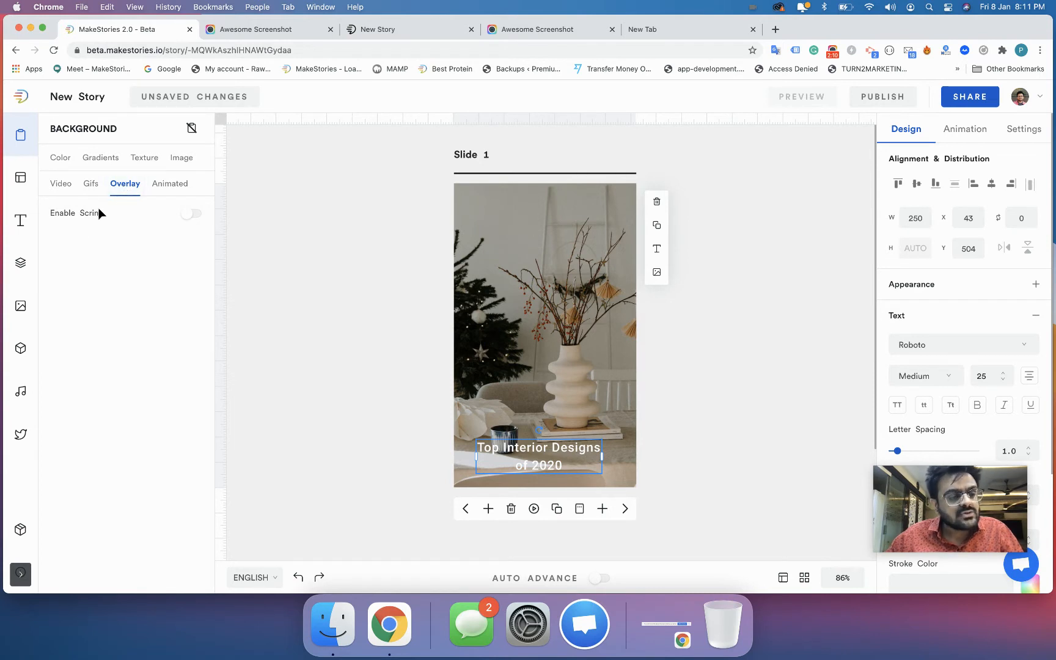
click(189, 217)
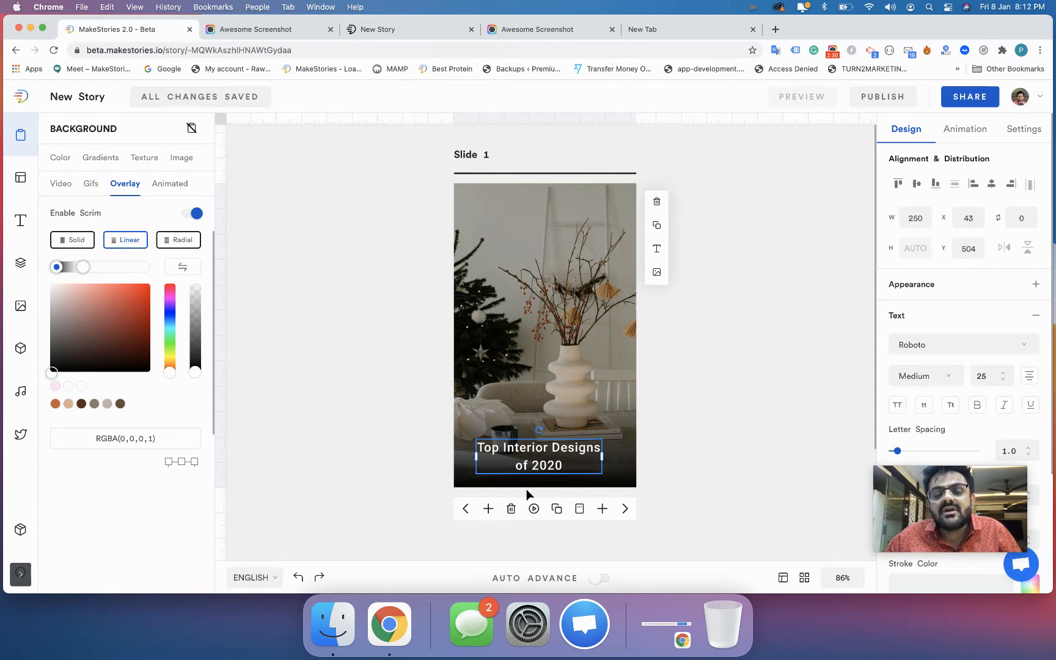
click(193, 218)
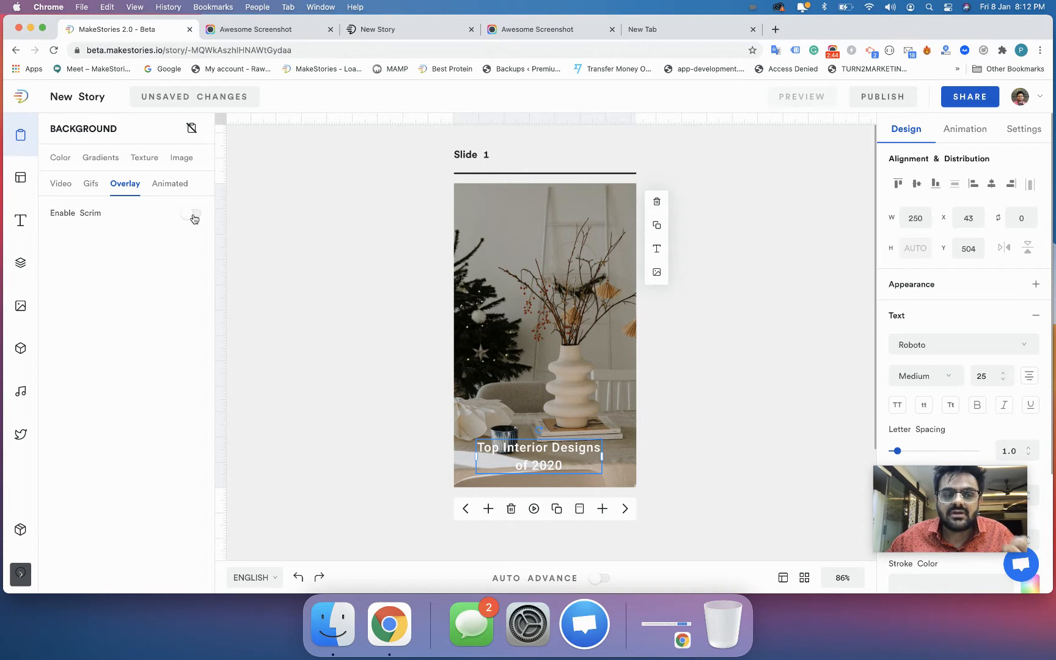
click(194, 217)
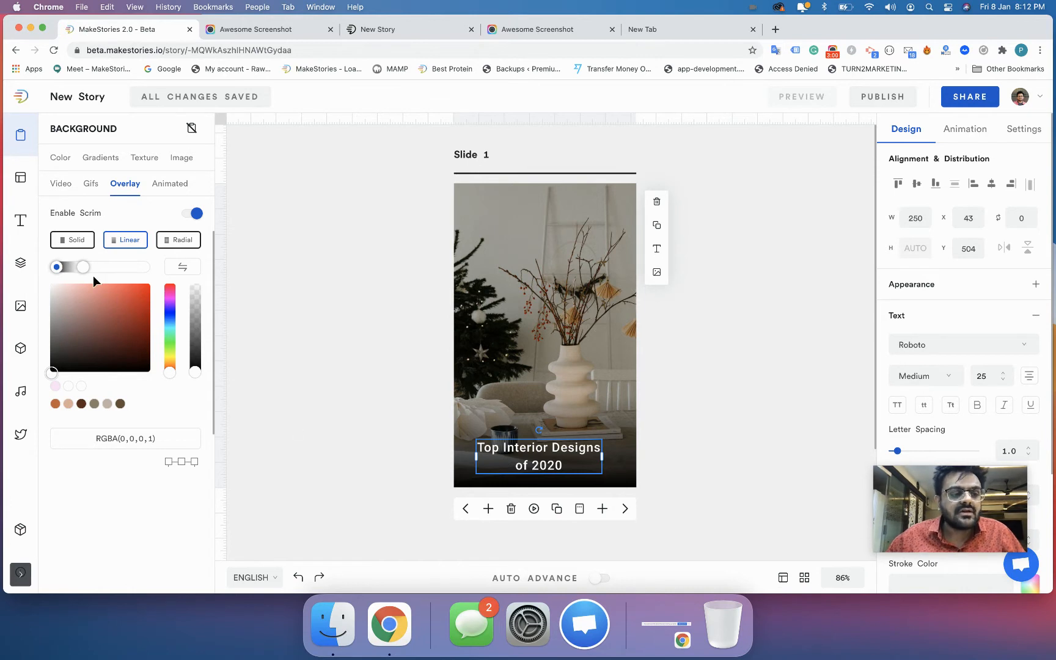
Extend the linear scrim's fade slightly and recolour its first gradient stop to opaque red, RGBA(243,0,0,1).
drag(82, 268, 91, 269)
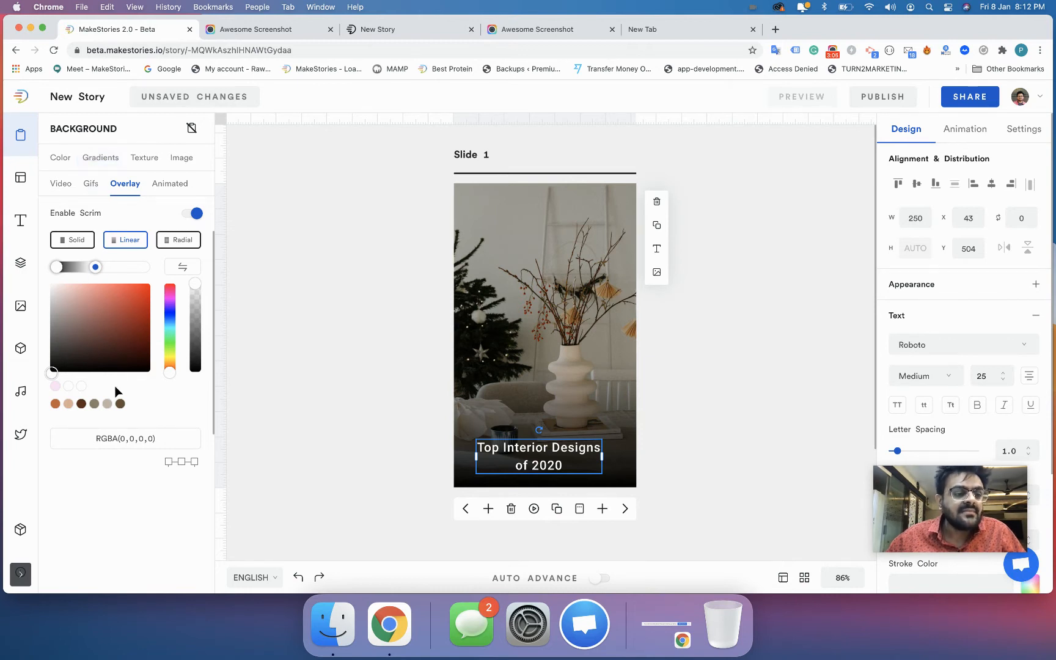
click(96, 268)
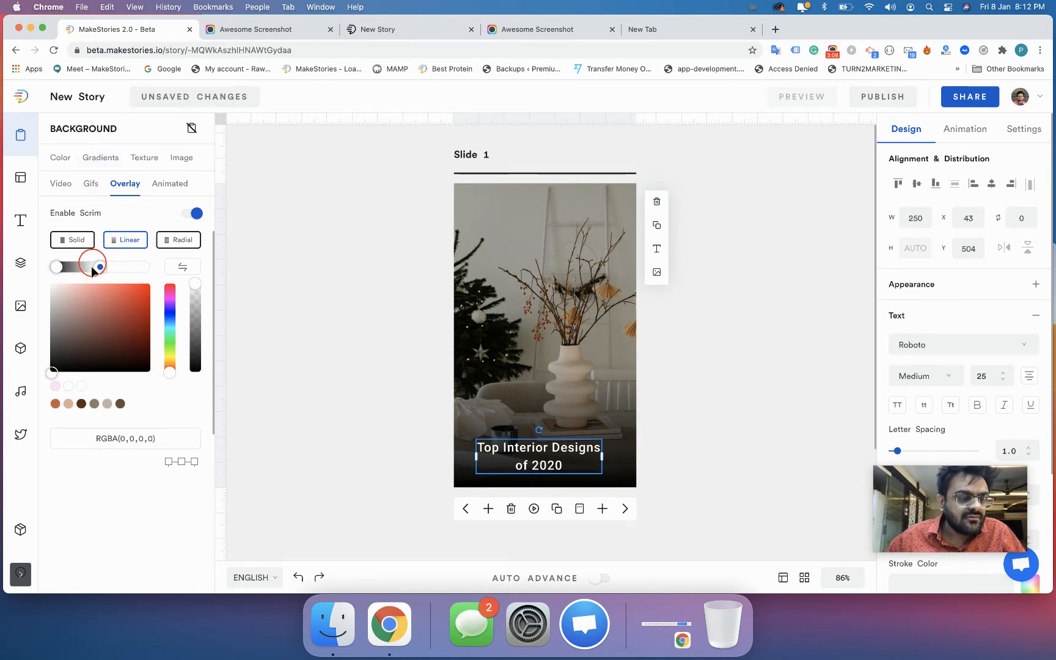
click(56, 267)
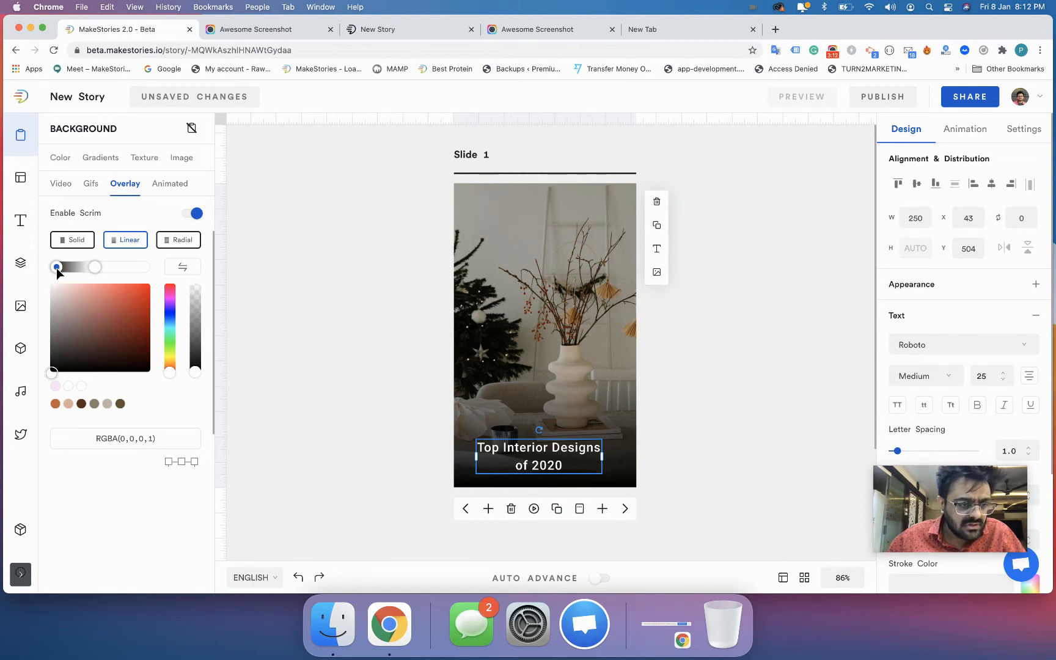
drag(118, 321, 153, 291)
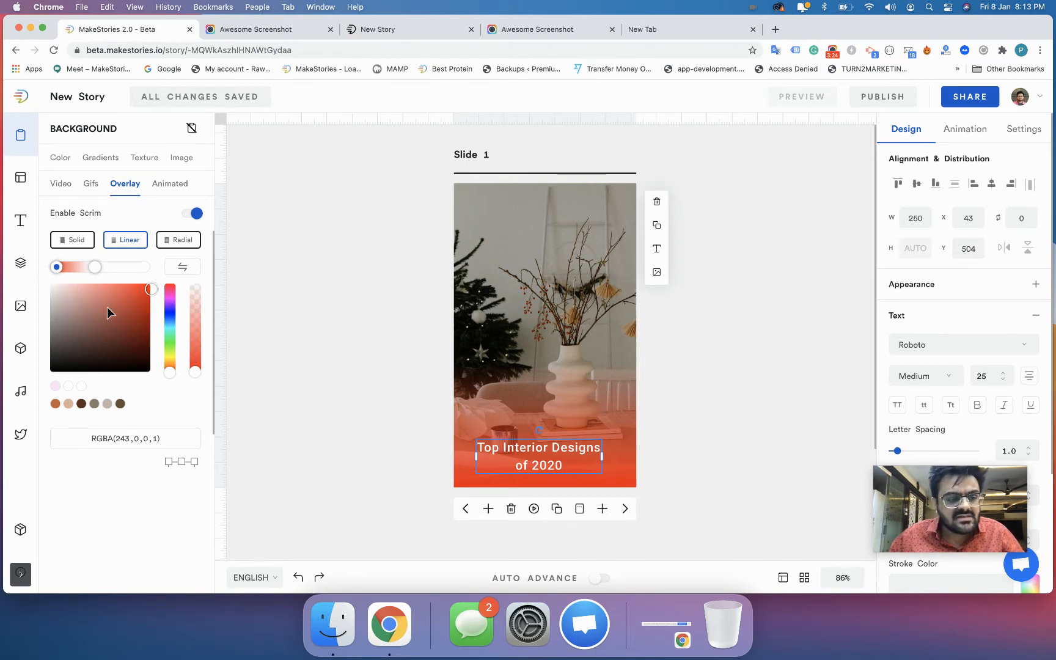
mouse_move(198, 371)
mouse_down()
mouse_move(198, 291)
mouse_move(202, 384)
mouse_up()
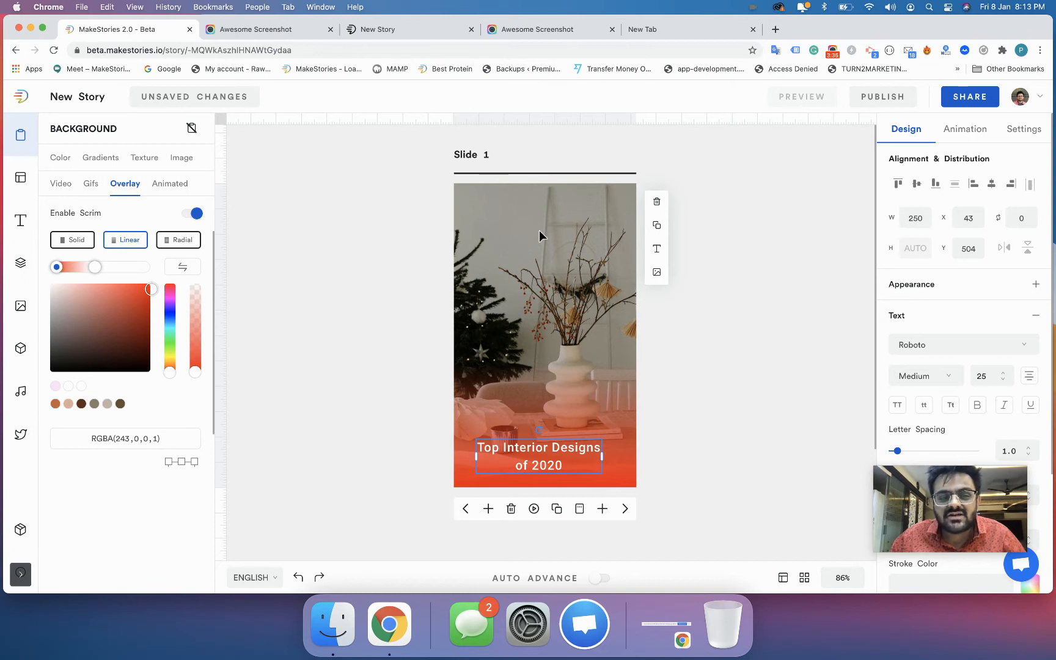
Add a third stop near the far end of the scrim gradient and give it the first stop's colour, RGBA(243,0,0,1).
click(144, 267)
click(141, 266)
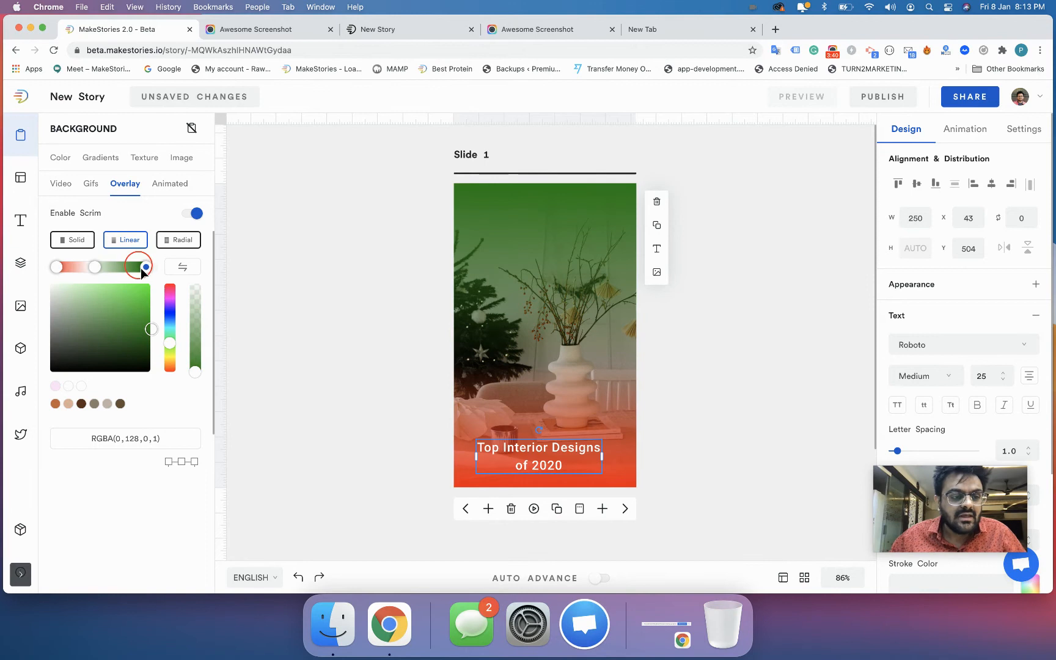
scroll(60, 296, down, 1)
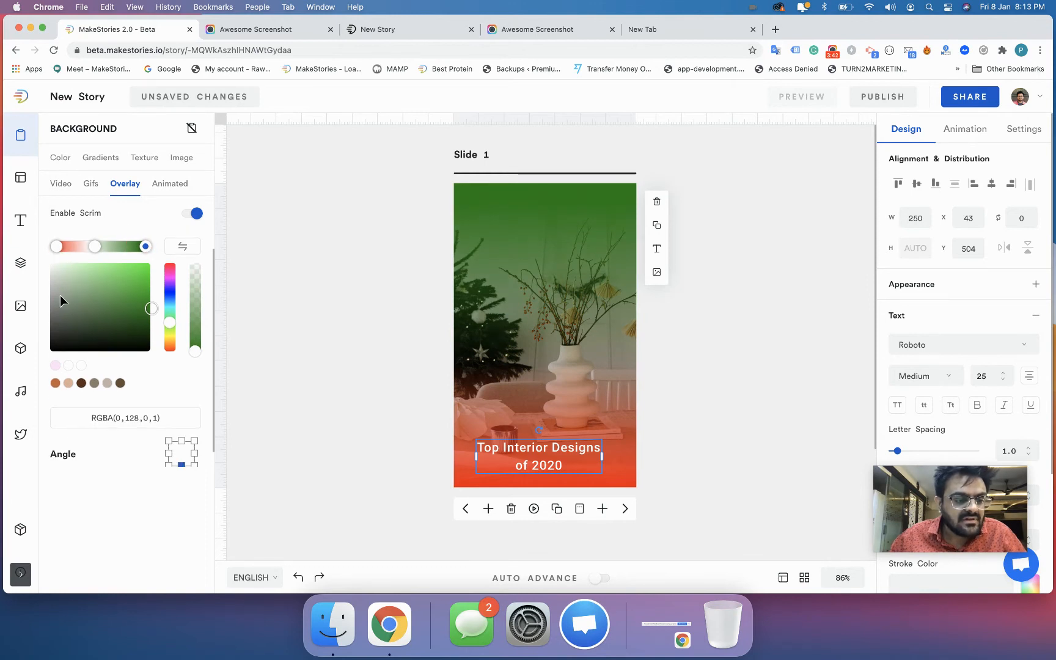
click(57, 247)
drag(84, 418, 175, 420)
key(super+c)
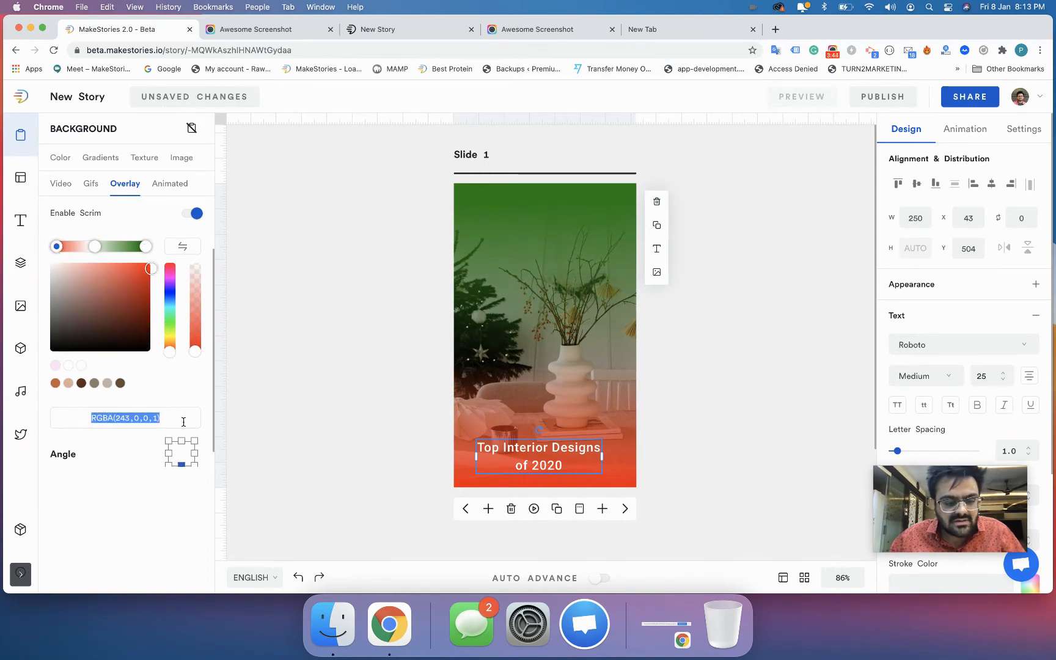
click(144, 247)
triple_click(136, 409)
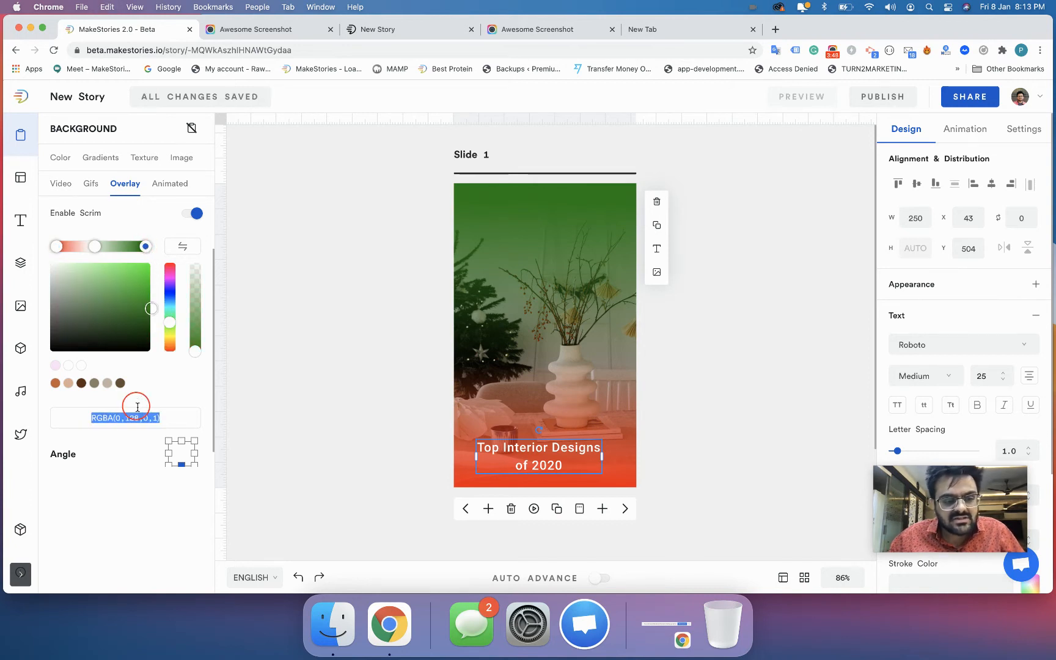
key(super+v)
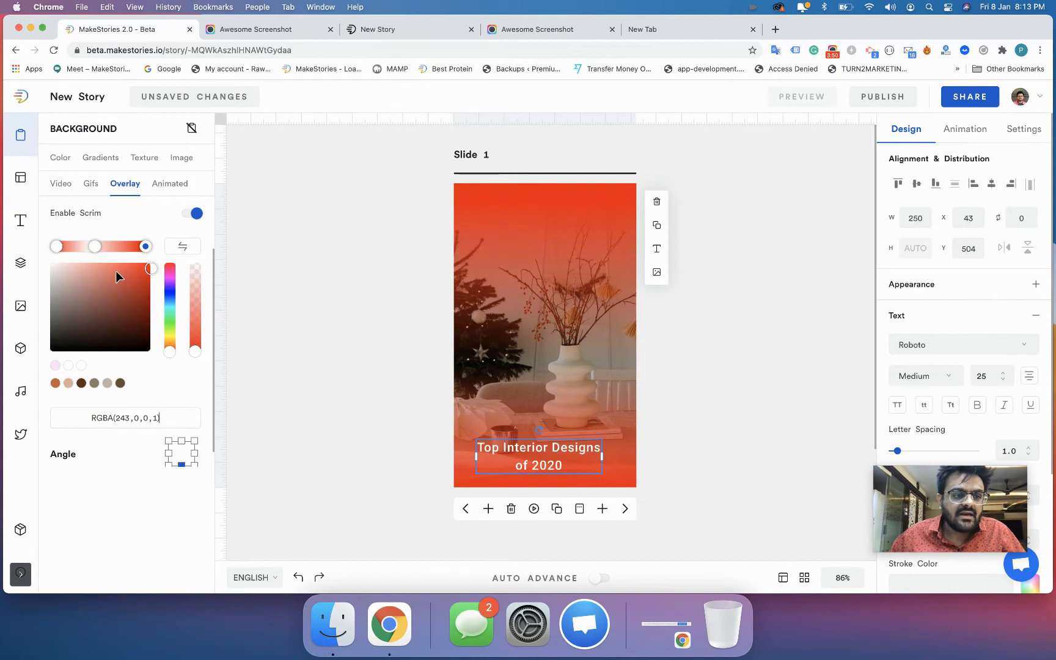
Shift the scrim's transparent middle stop towards the first, and add a fourth stop near the far end as nearly transparent white, RGBA(255,255,255,0.03).
mouse_move(95, 248)
mouse_down()
mouse_move(103, 247)
mouse_move(75, 248)
mouse_up()
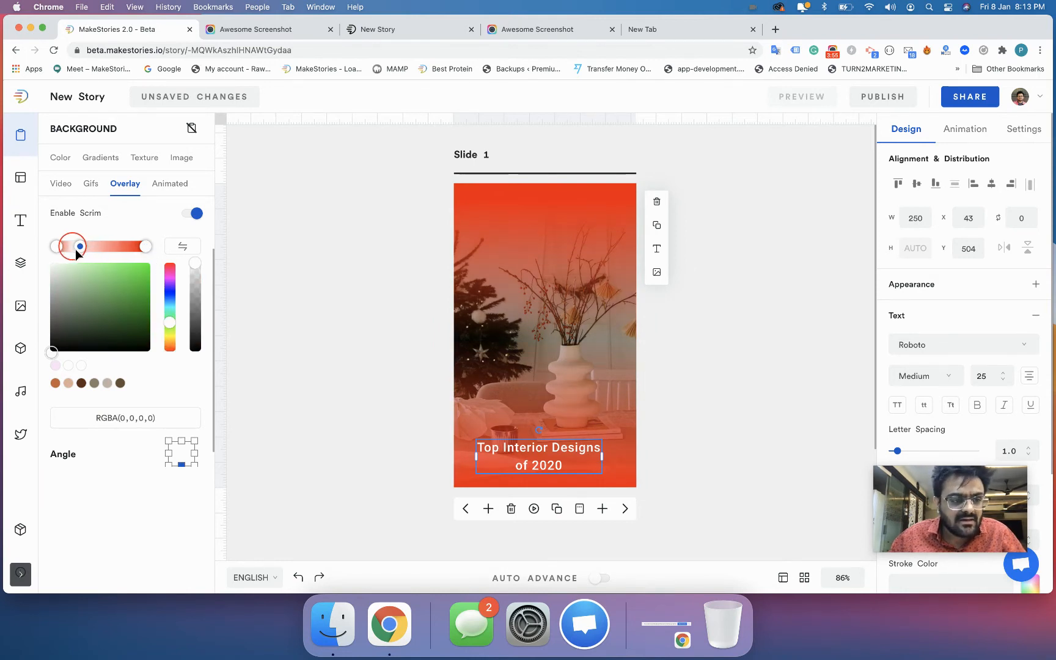
click(120, 247)
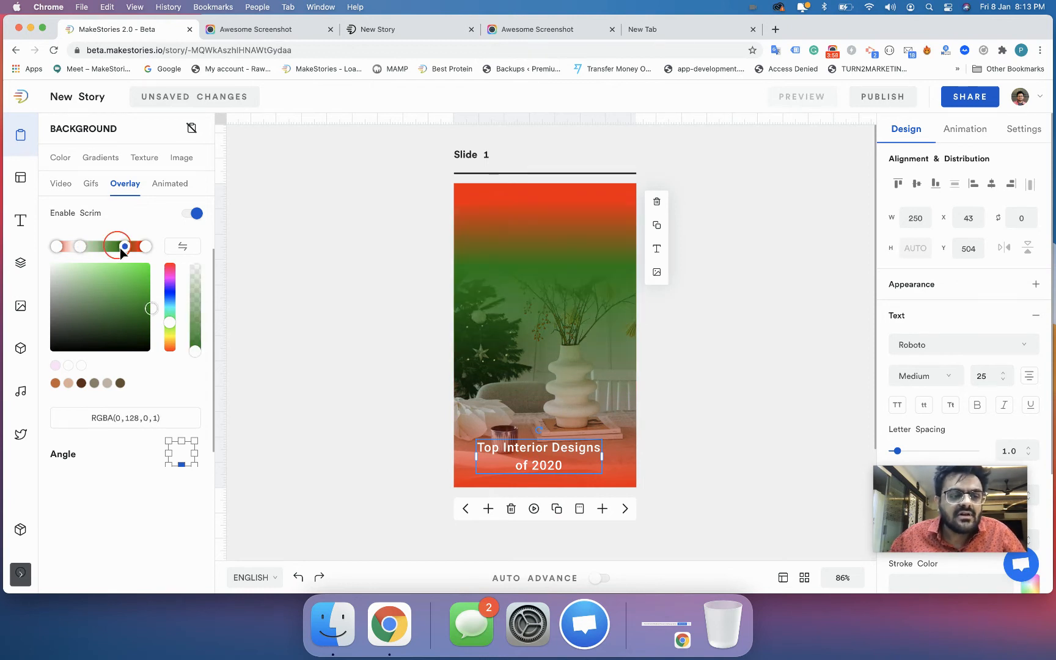
drag(88, 291, 42, 256)
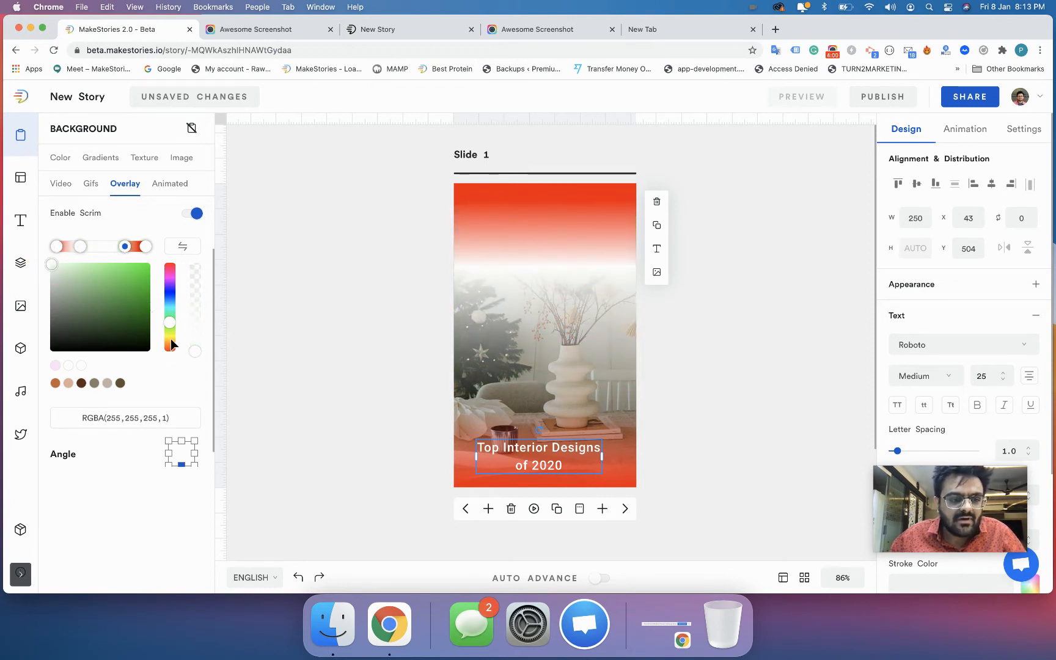
drag(194, 355, 191, 267)
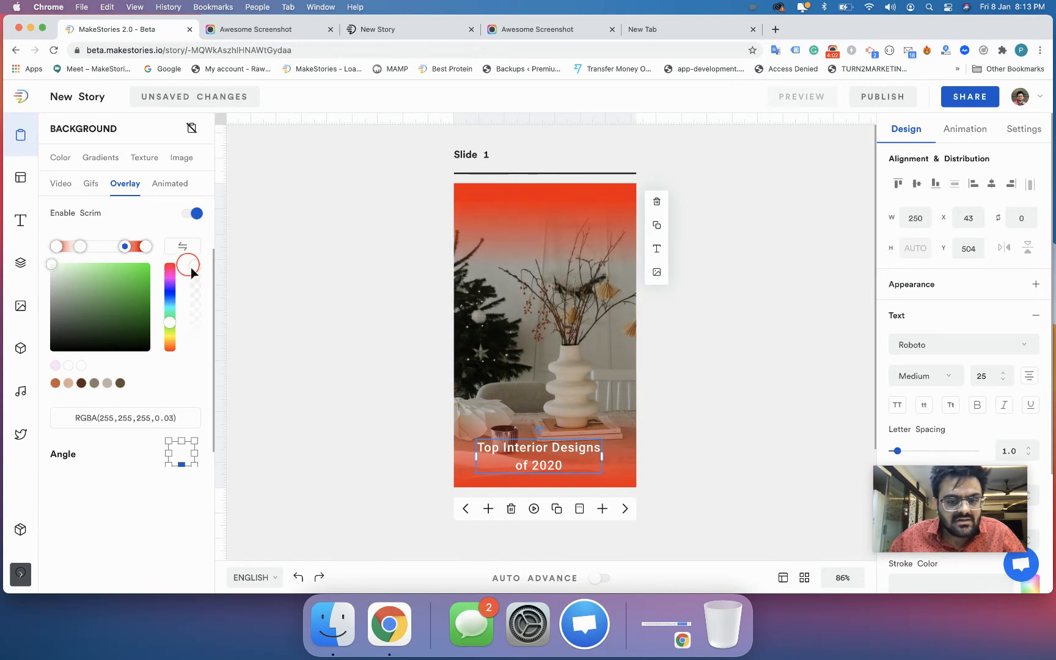
click(364, 316)
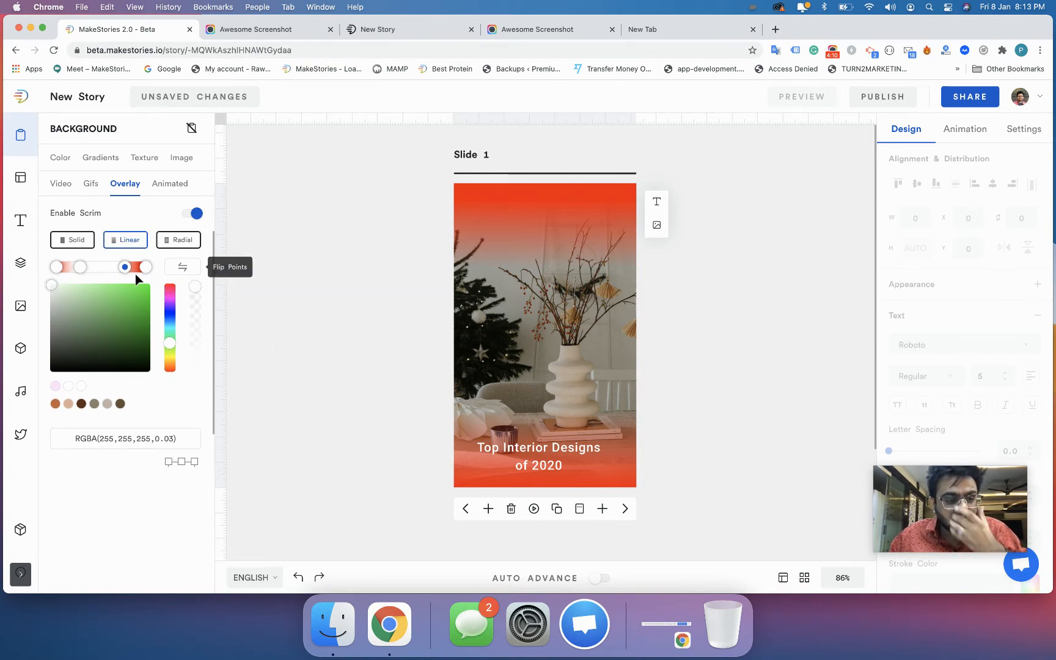
Recolour the scrim's last gradient stop to opaque blue, RGBA(50,0,243,1), and flip the gradient points so blue lies behind the heading.
click(183, 268)
click(183, 268)
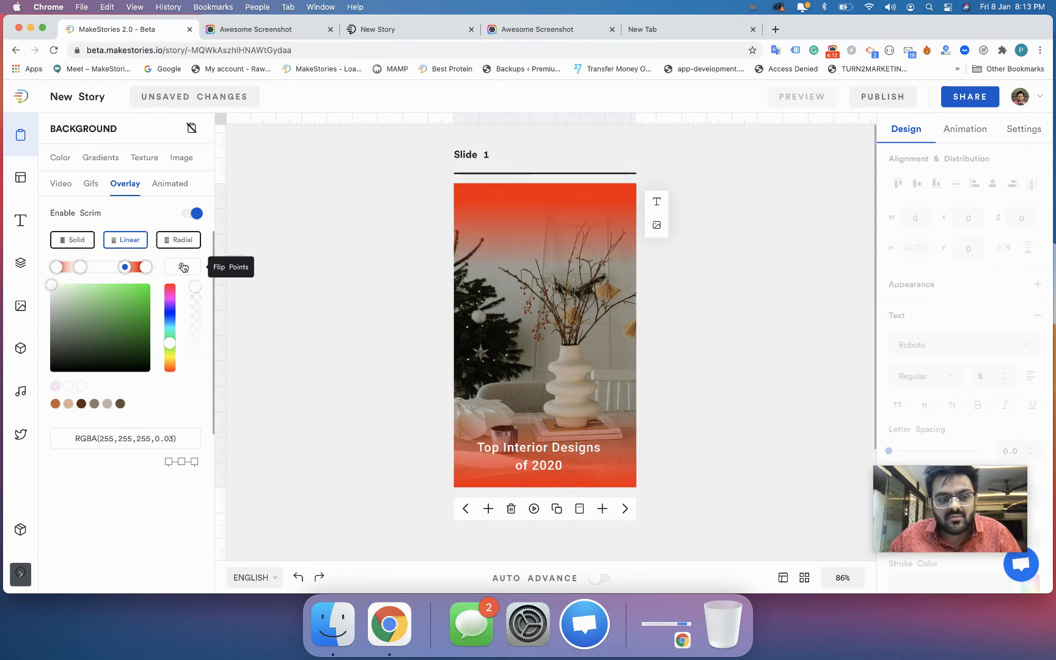
click(145, 267)
click(170, 312)
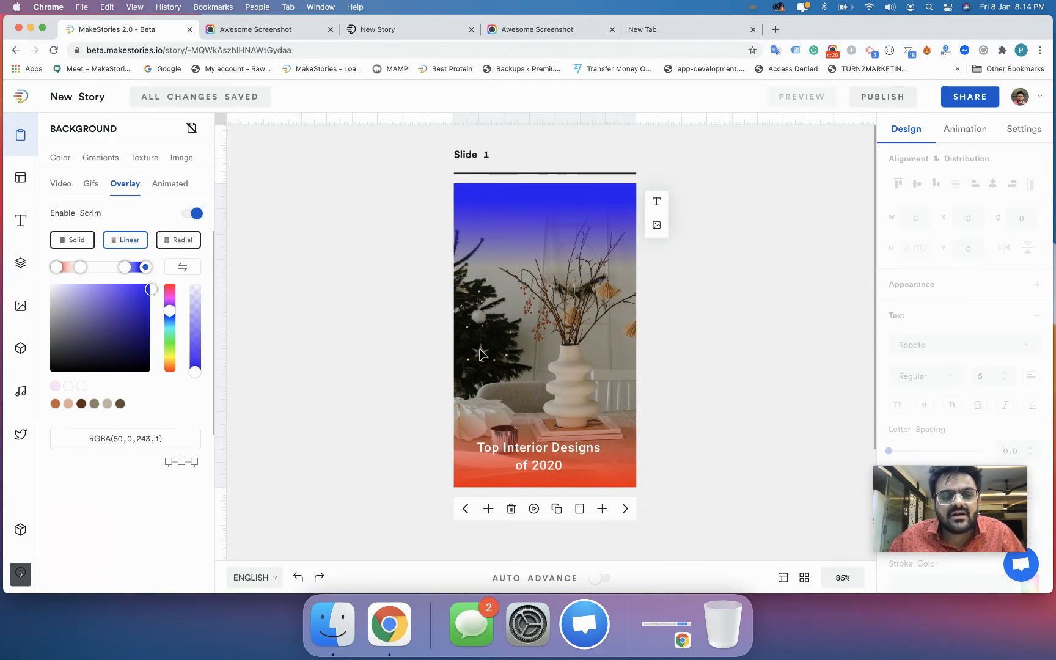
click(188, 270)
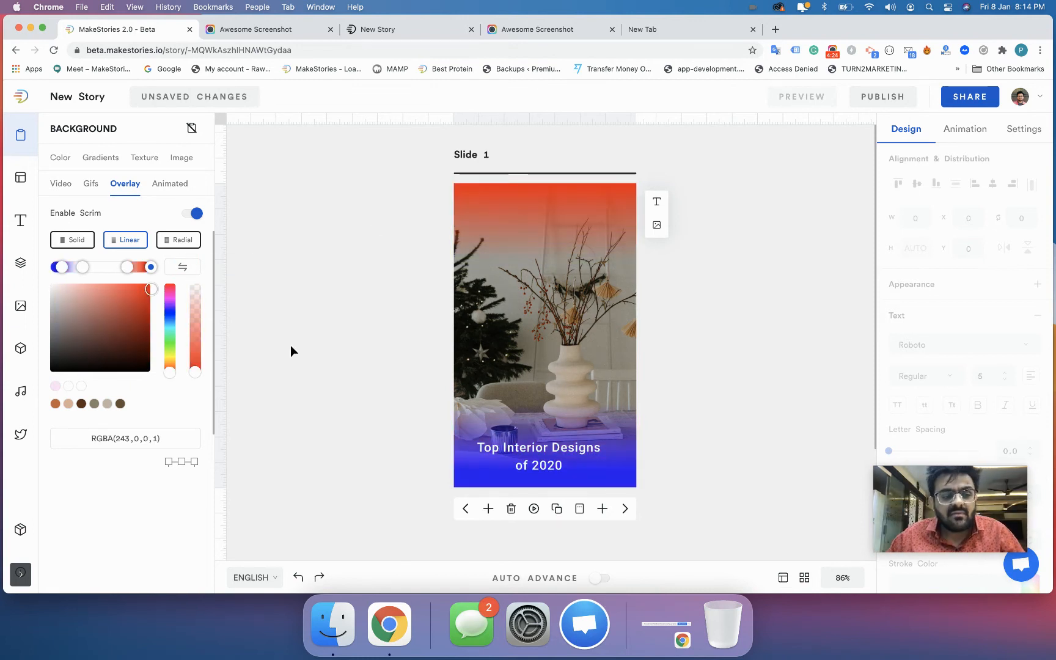
Try the linear scrim's angle from the different corners and edges of the slide, and return it to the bottom edge.
scroll(192, 398, down, 2)
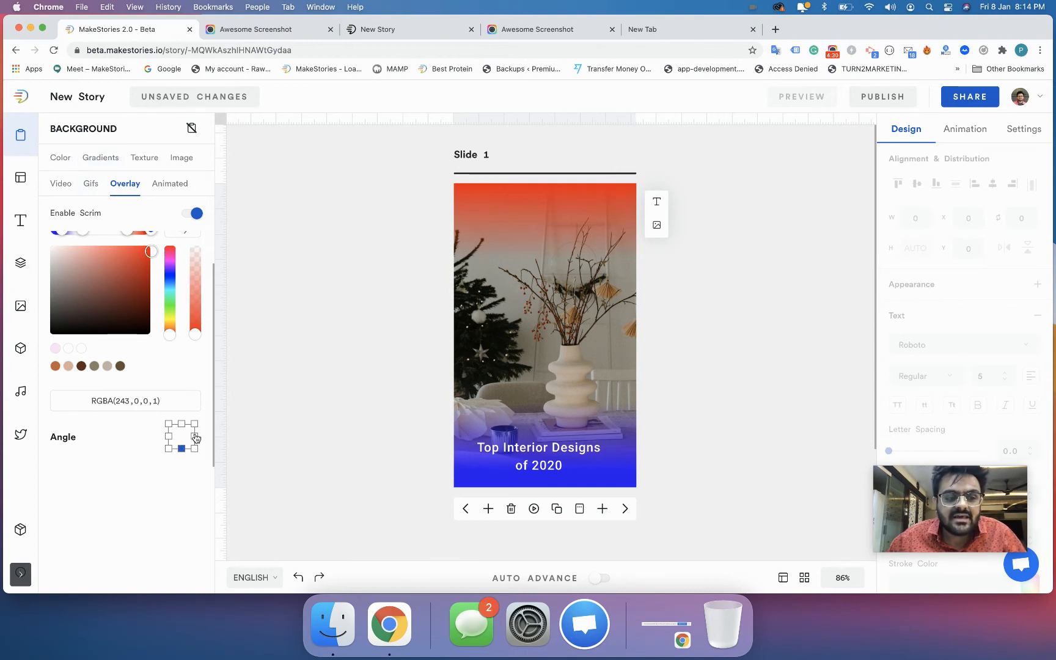
scroll(170, 453, up, 2)
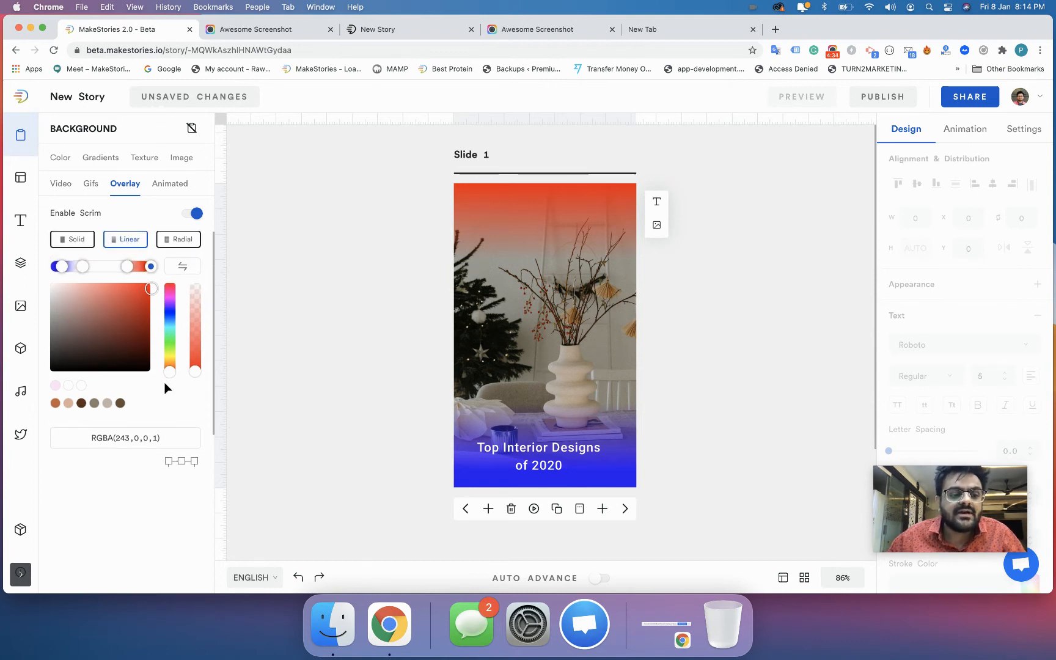
scroll(169, 388, down, 2)
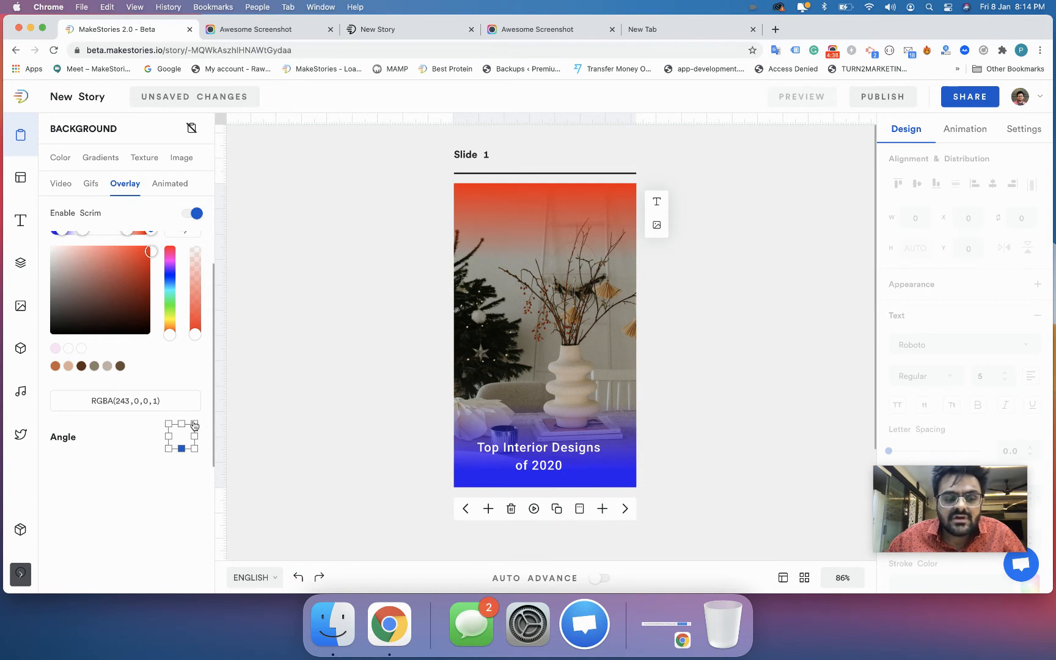
click(169, 450)
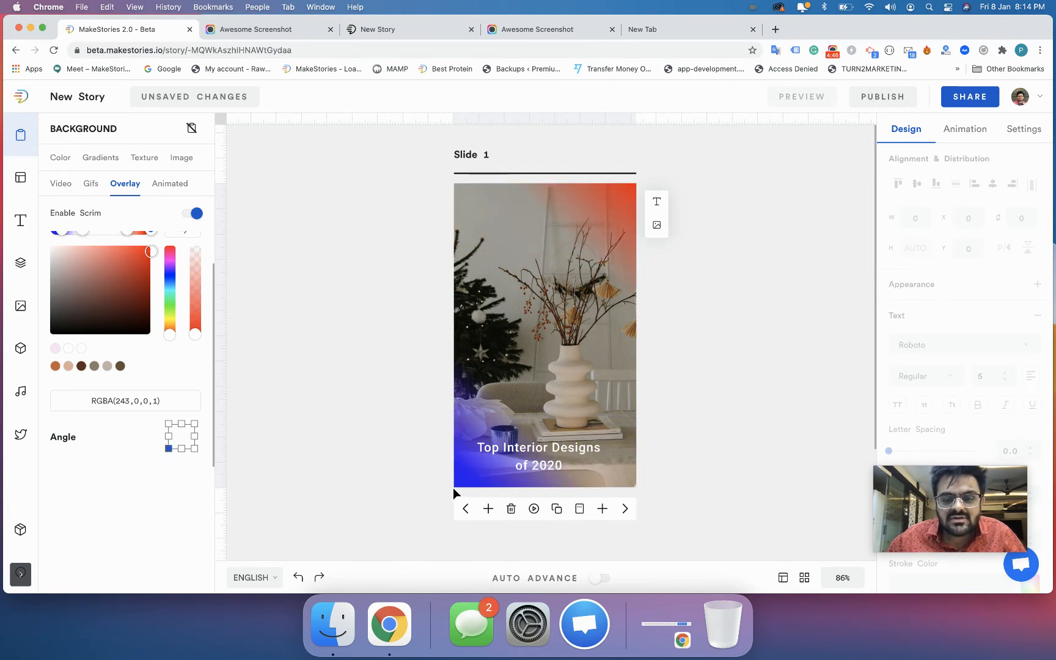
click(168, 437)
click(169, 423)
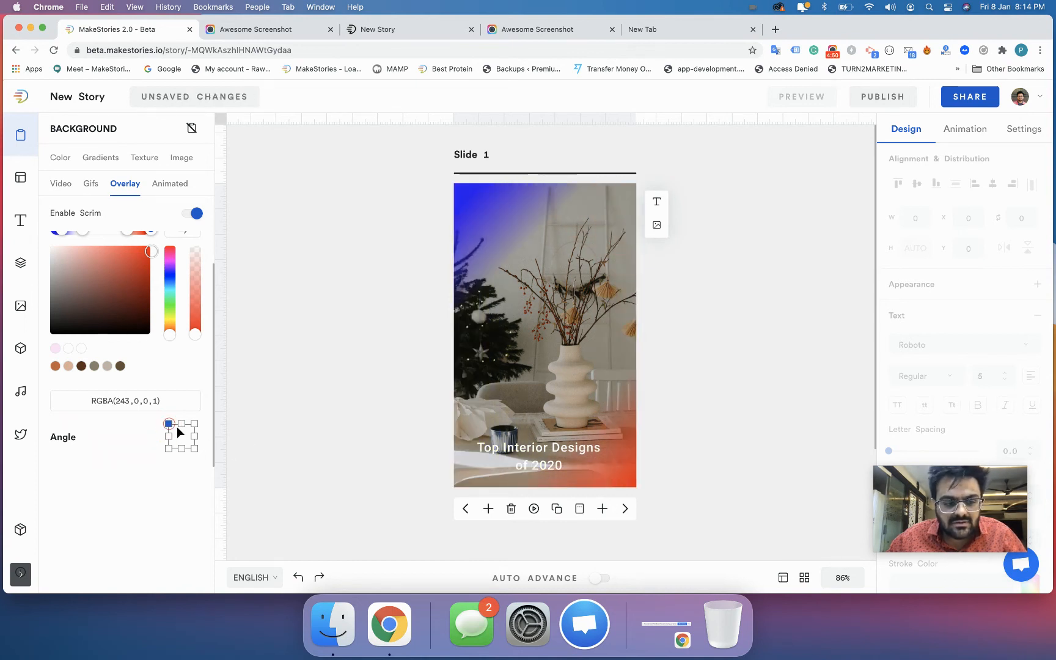
click(181, 424)
click(194, 424)
click(194, 436)
click(193, 447)
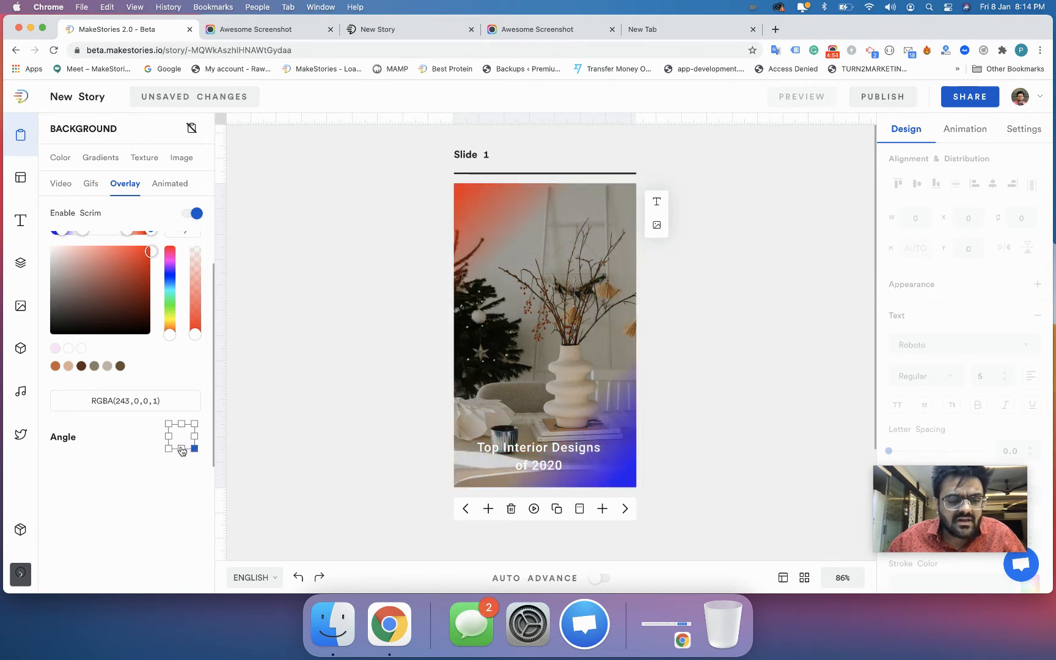
click(182, 448)
scroll(193, 366, up, 1)
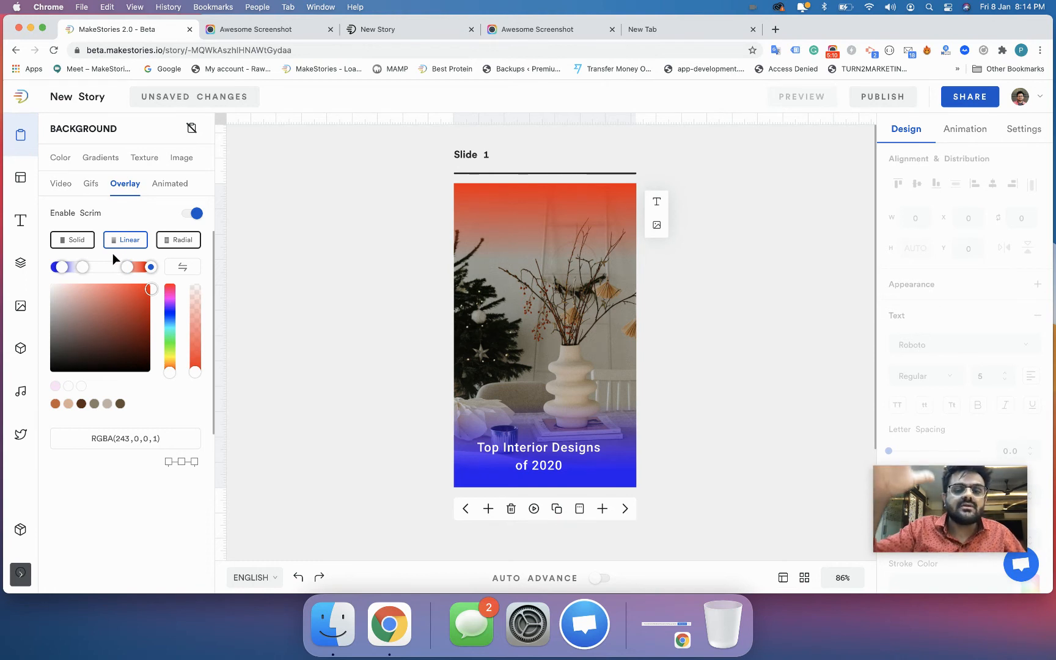
Switch the scrim to a solid overlay and set its colour to semi-transparent red, RGBA(252,21,26,0.61).
click(81, 246)
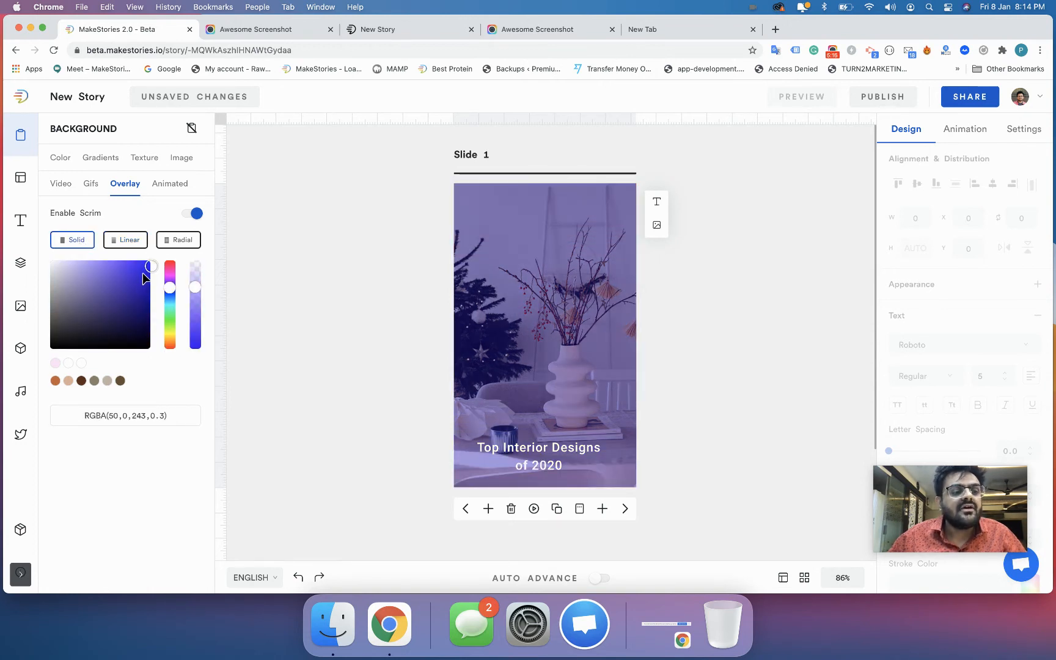
mouse_move(170, 289)
mouse_down()
mouse_move(169, 249)
mouse_move(170, 261)
mouse_move(143, 263)
mouse_up()
drag(196, 287, 197, 317)
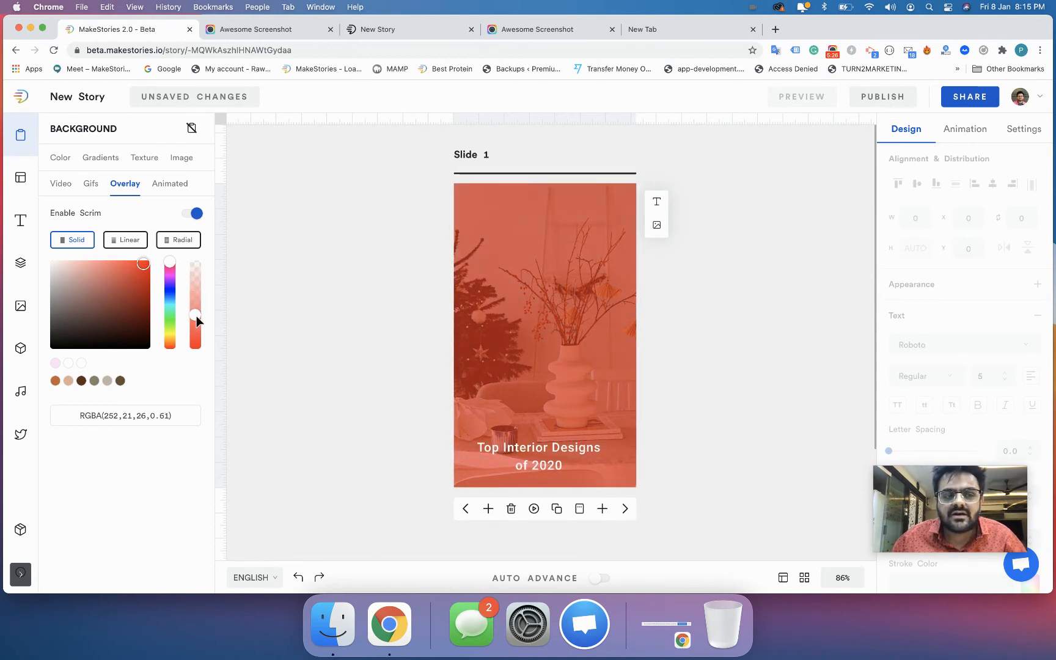
Switch the scrim to a radial gradient with flipped points, and try its origin at several corners and edges before centring it again.
click(178, 244)
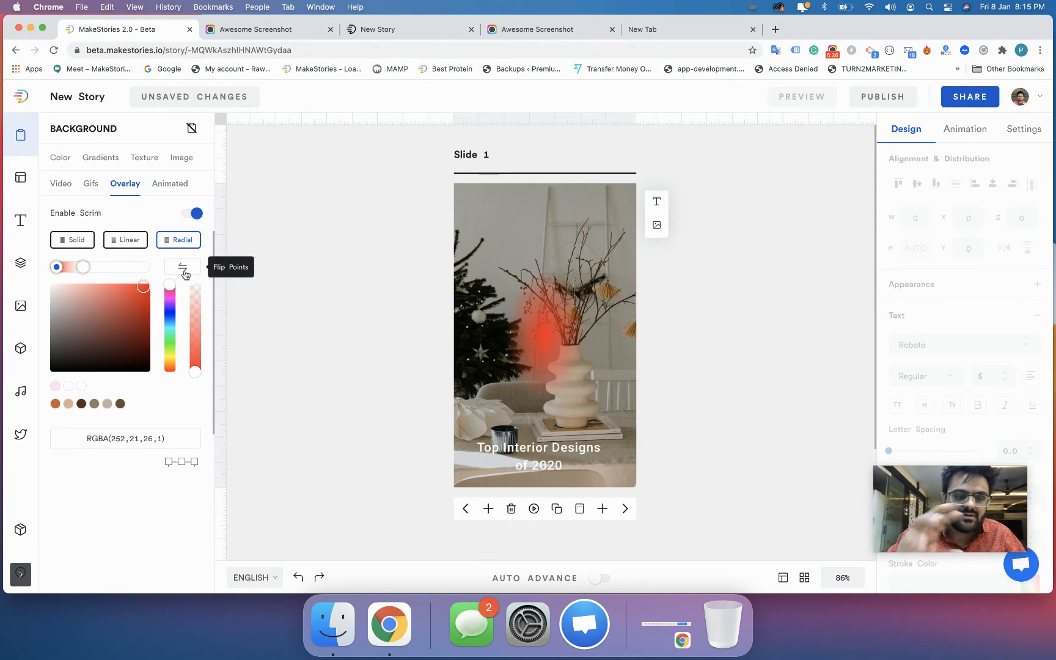
click(185, 269)
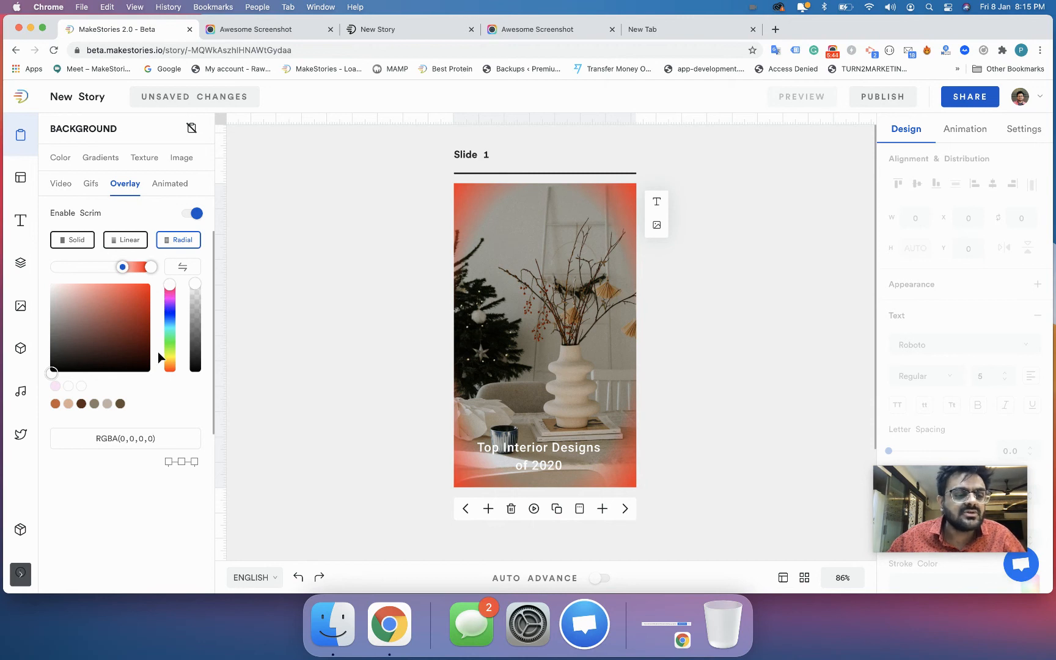
scroll(158, 351, down, 1)
click(168, 444)
click(169, 449)
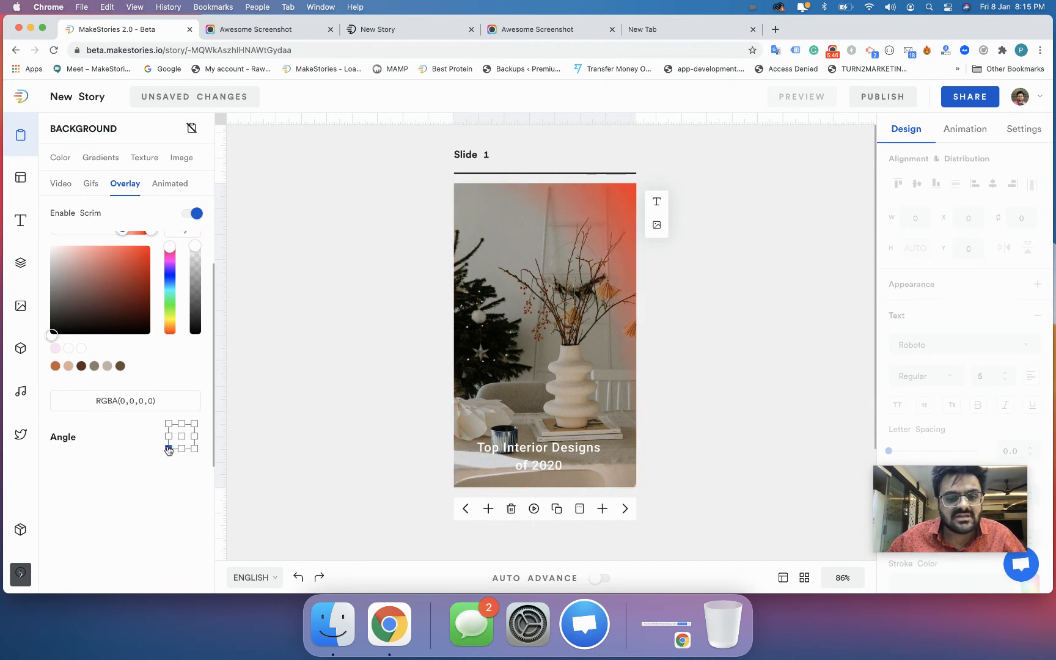
click(194, 449)
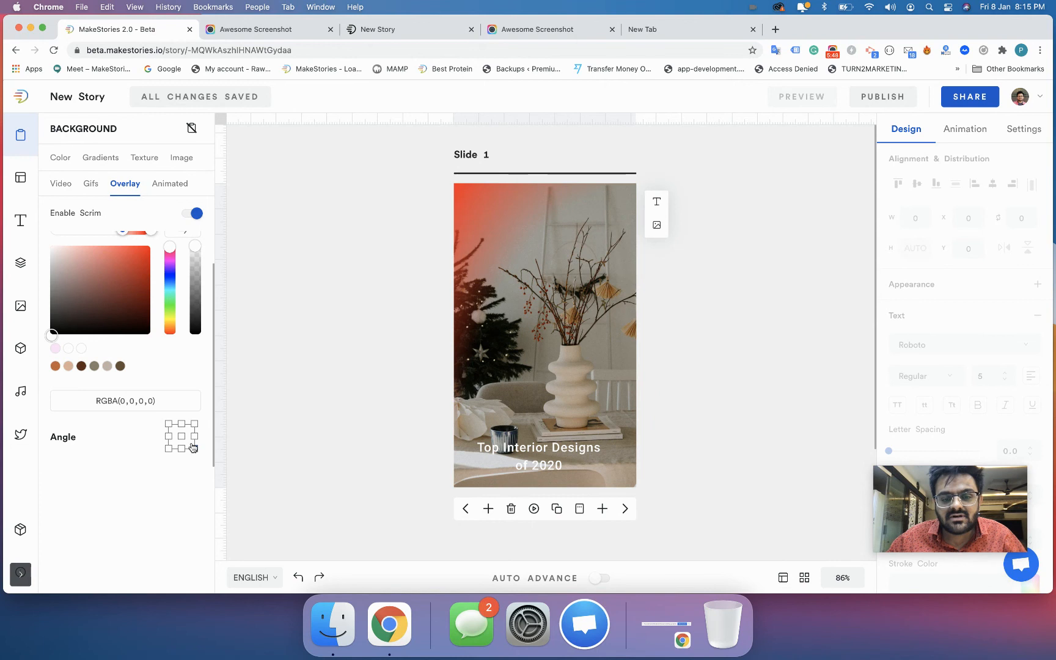
click(168, 423)
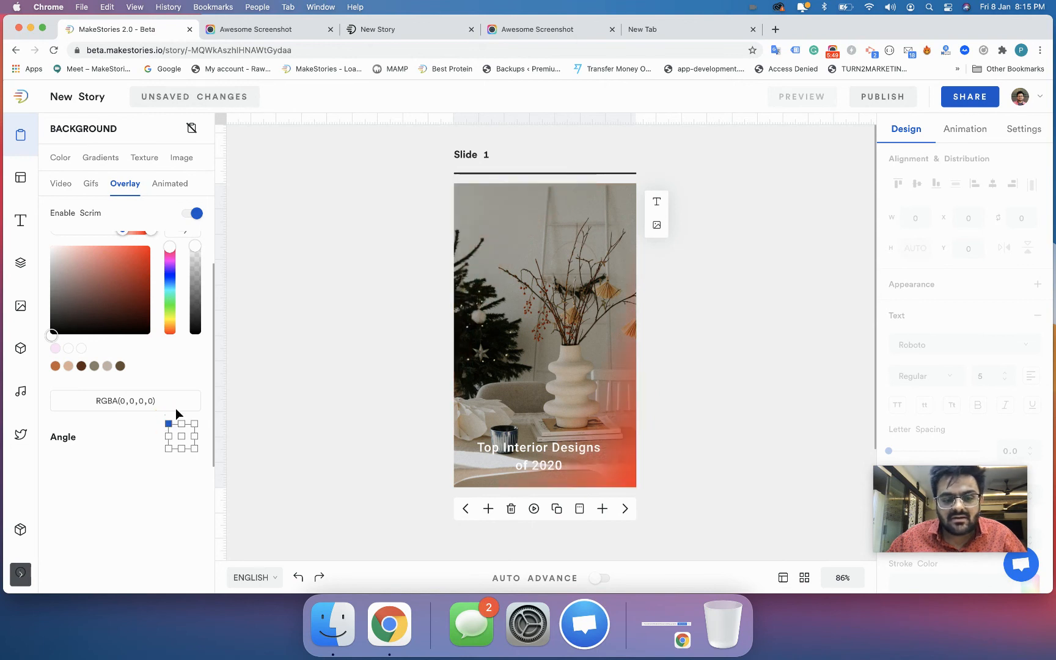
click(182, 449)
click(194, 436)
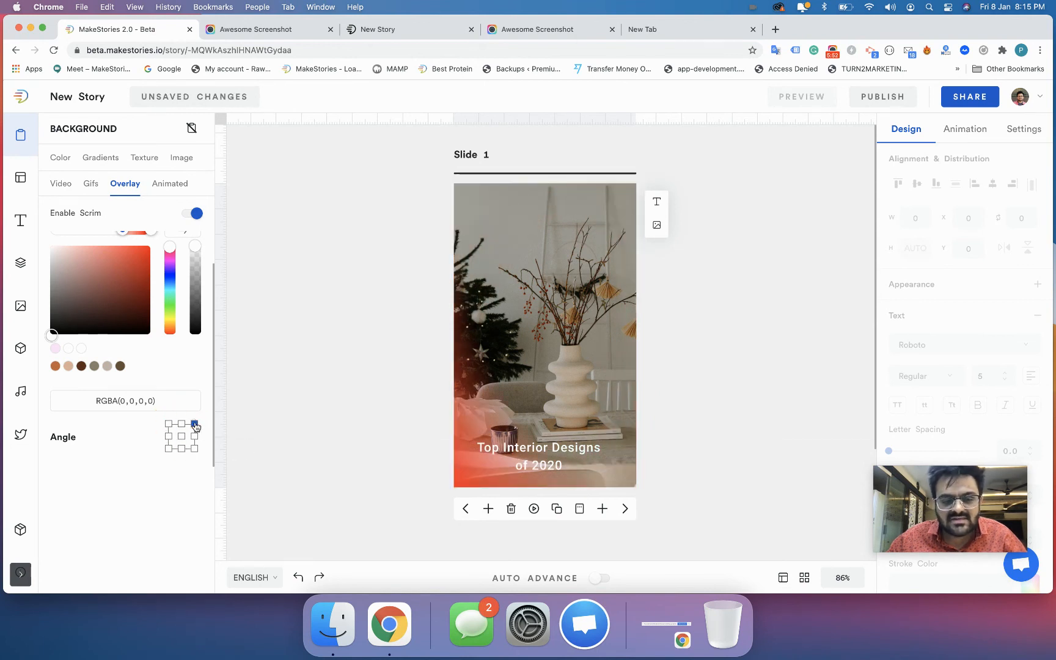
click(182, 436)
scroll(196, 389, up, 2)
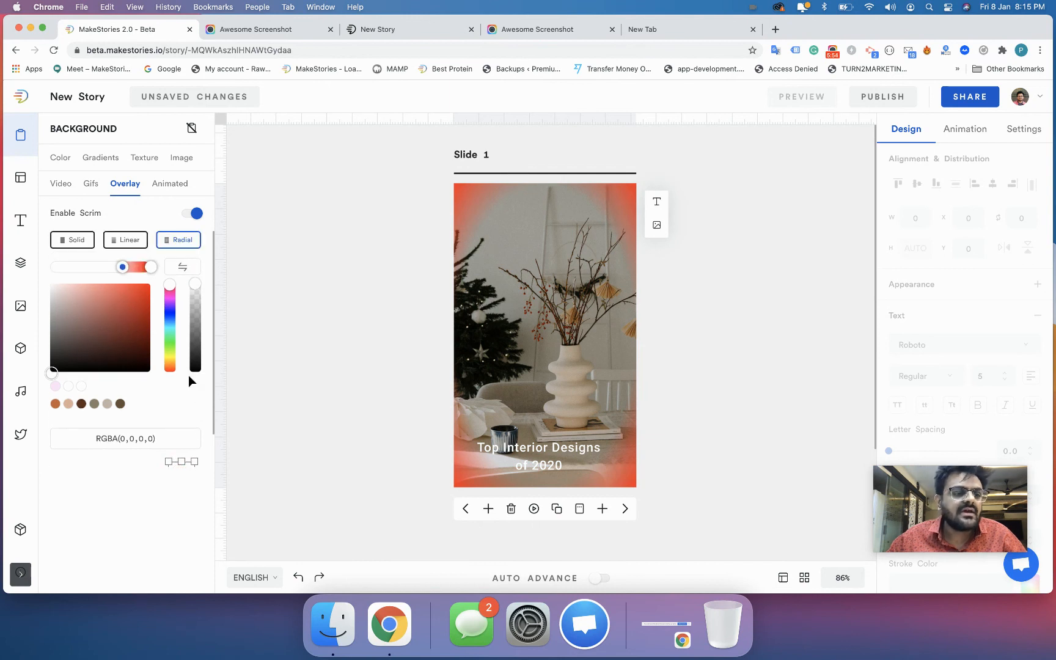
Switch the scrim back to a linear gradient angled from the bottom edge, and flip its points so red lies behind the heading.
click(130, 243)
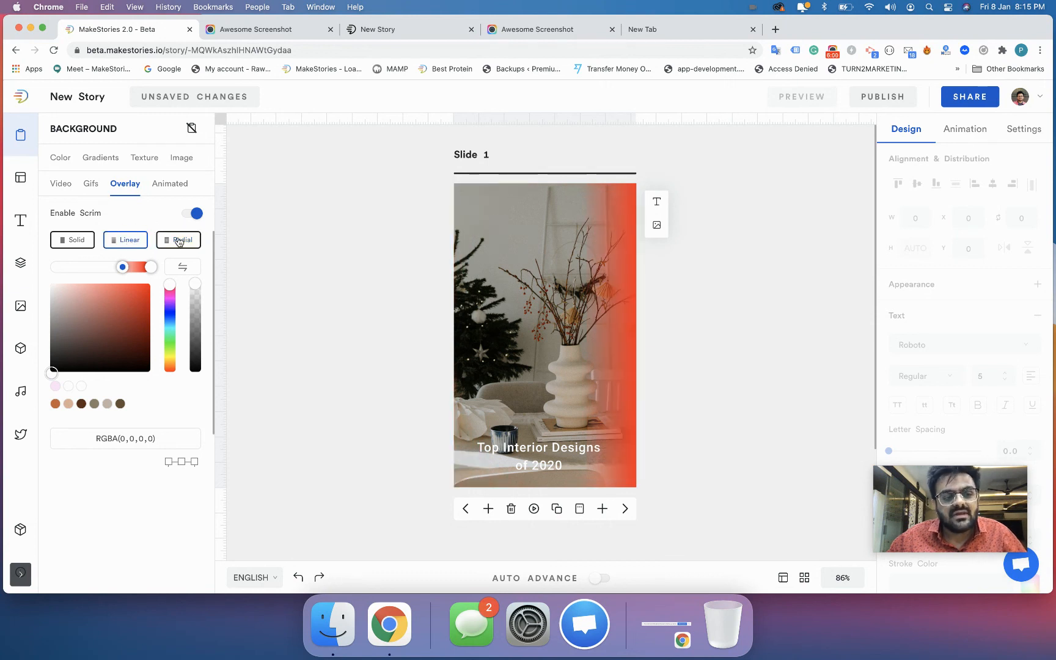
scroll(184, 410, down, 2)
click(181, 449)
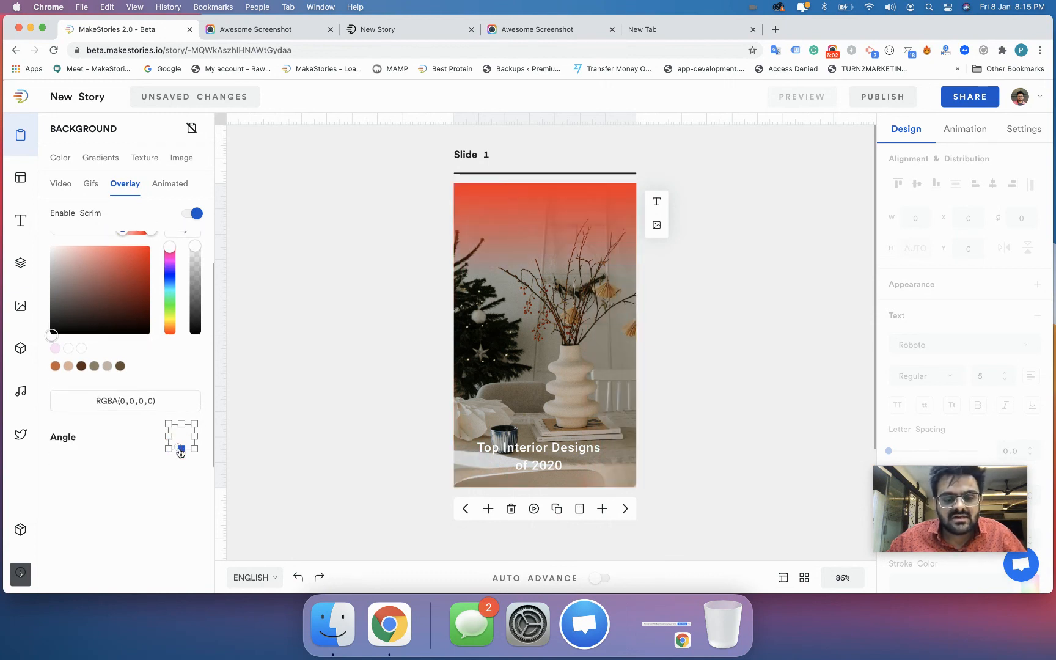
scroll(189, 294, up, 2)
click(182, 267)
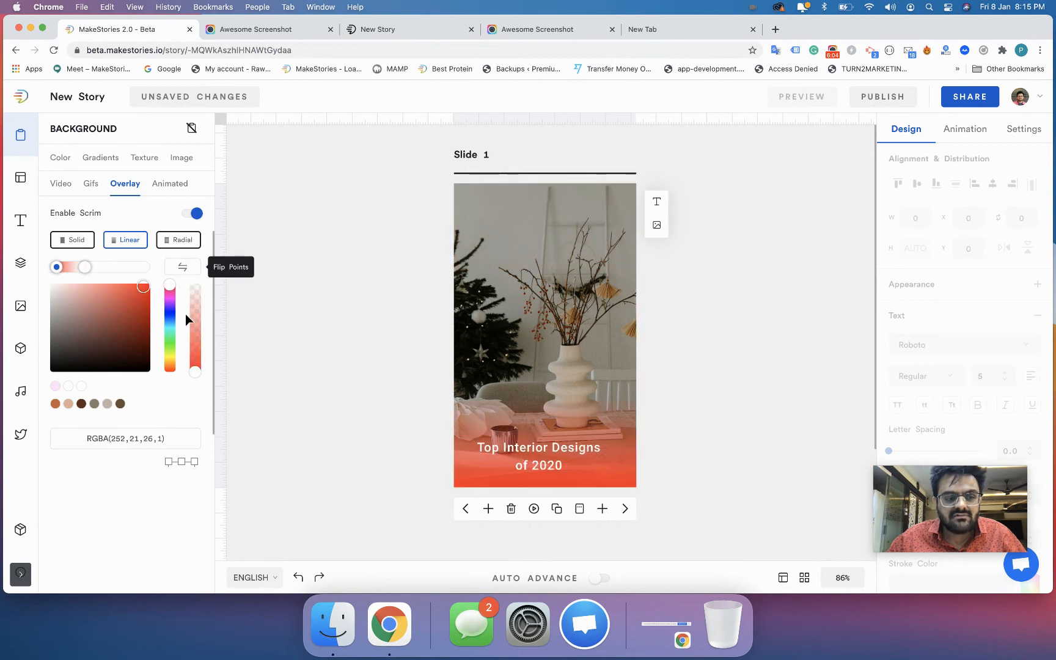
Recolour the linear scrim's first stop to opaque black, RGBA(0,0,0,1), and extend its fade slightly by moving the transparent stop.
drag(131, 346, 31, 385)
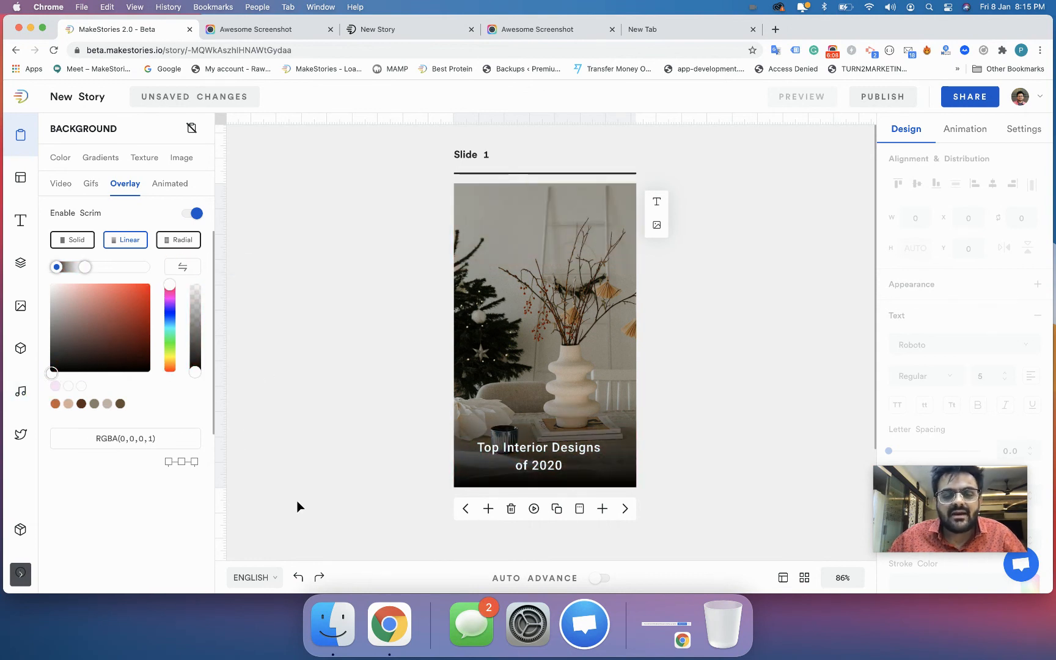
drag(88, 265, 92, 266)
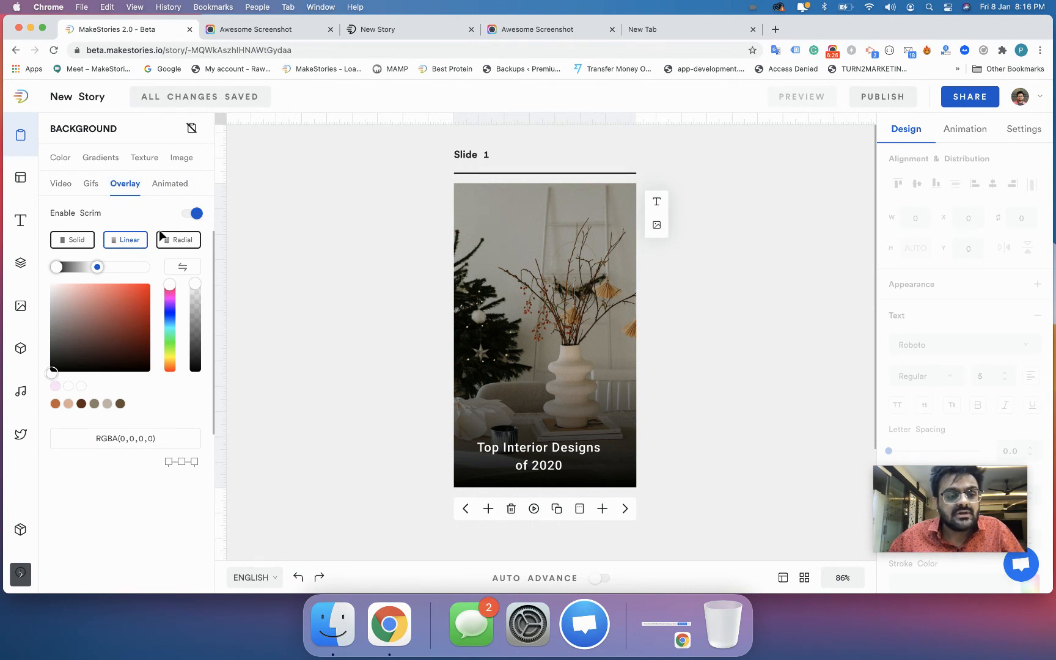
Send the message "Hey" in the support chat, and close the chat to return to the slide.
drag(907, 479, 775, 391)
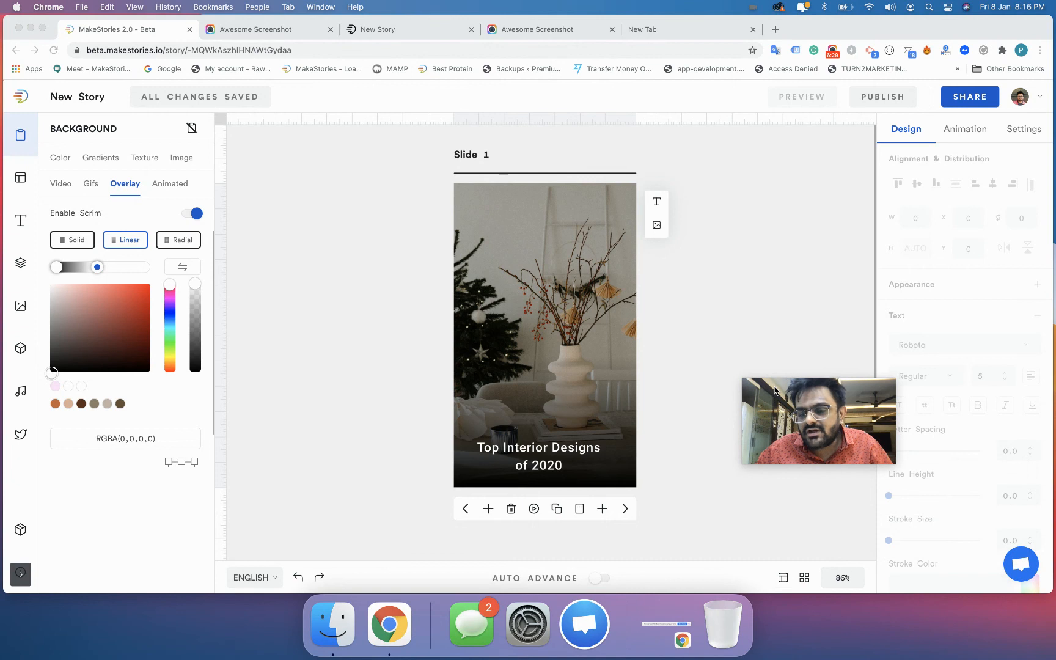
click(1022, 571)
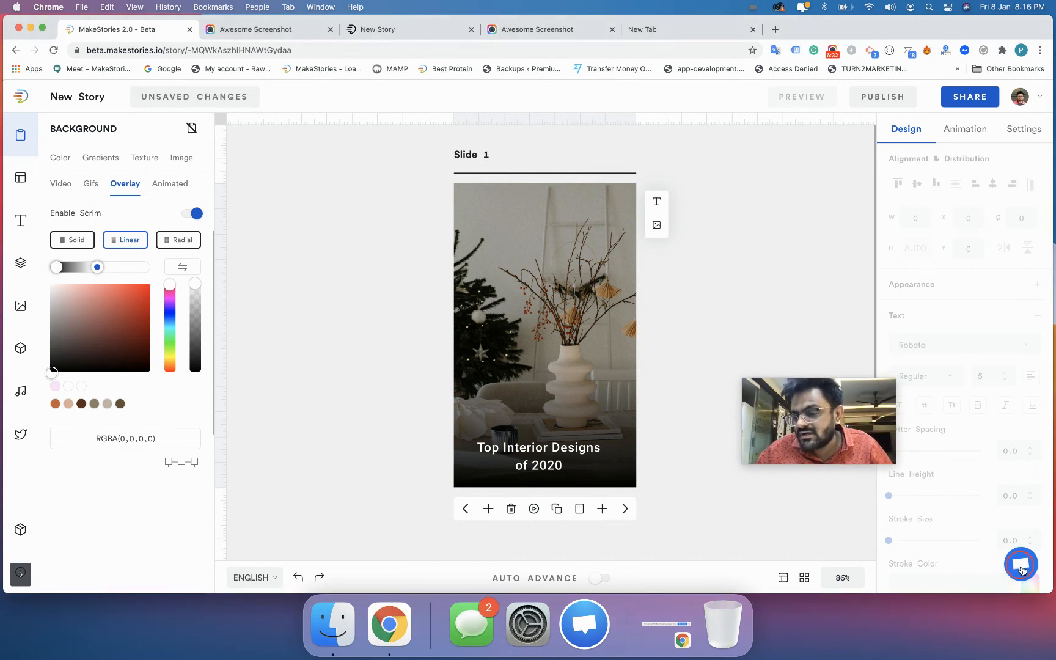
click(1022, 570)
click(931, 556)
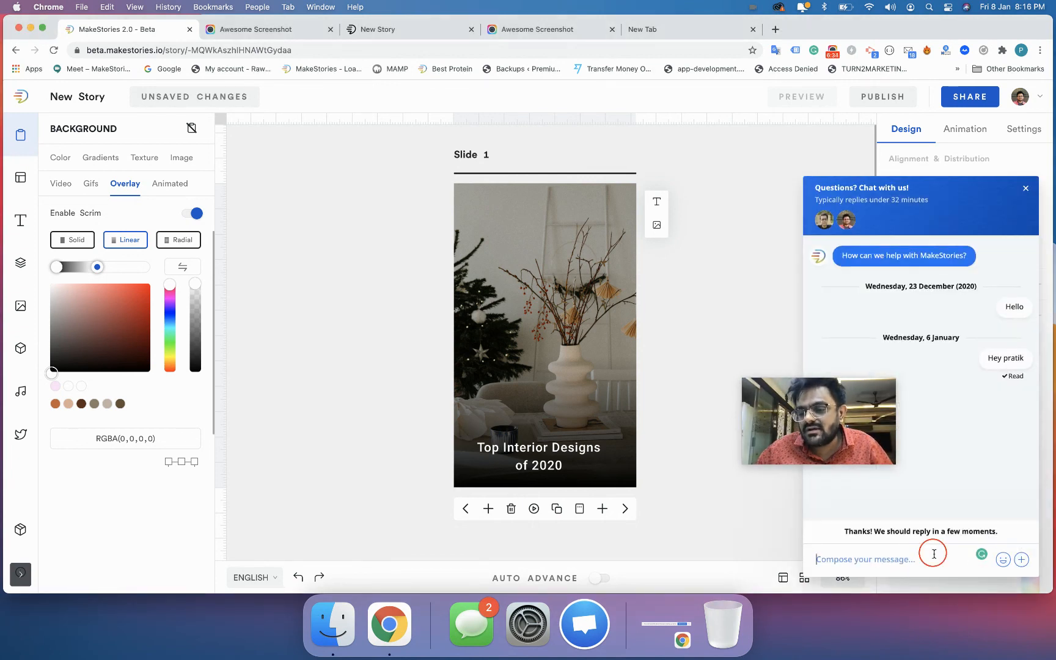
text(Hey)
key(Return)
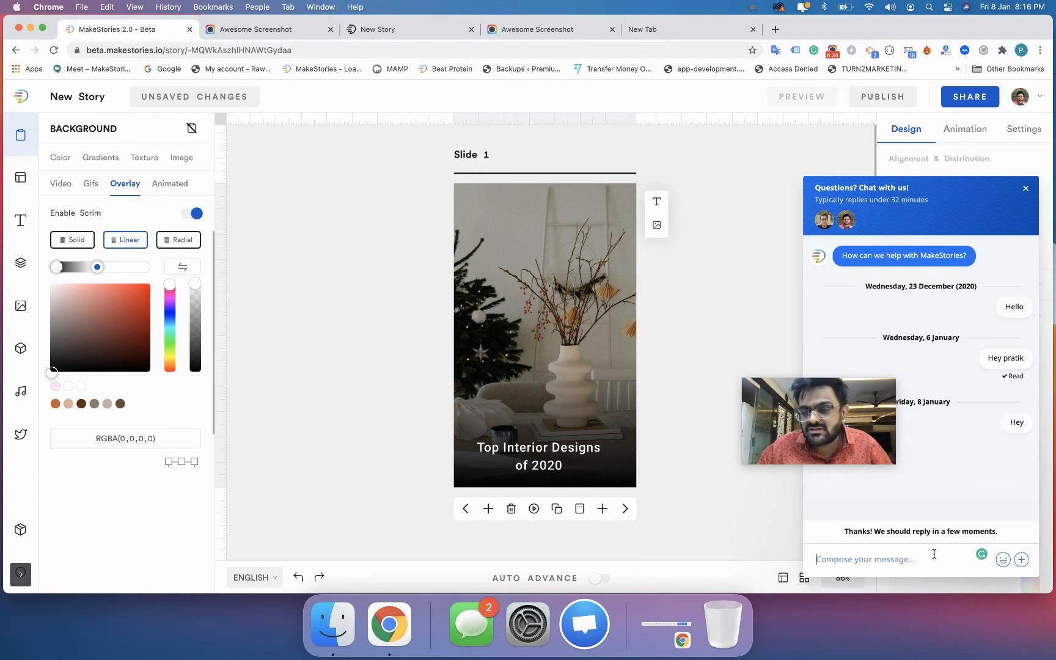
drag(846, 457, 763, 466)
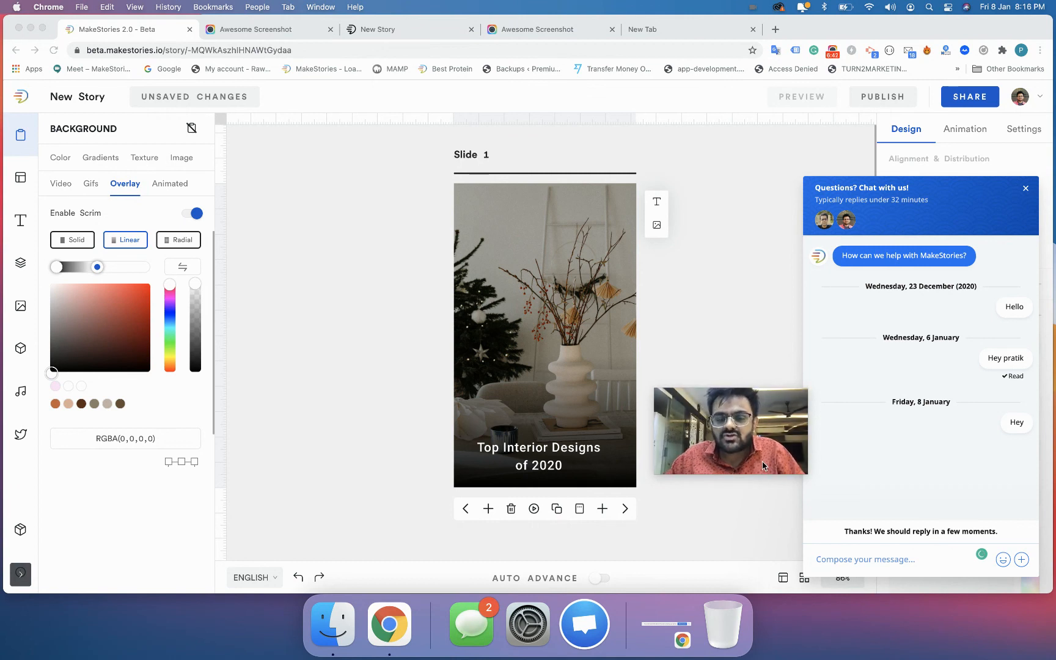
mouse_move(791, 418)
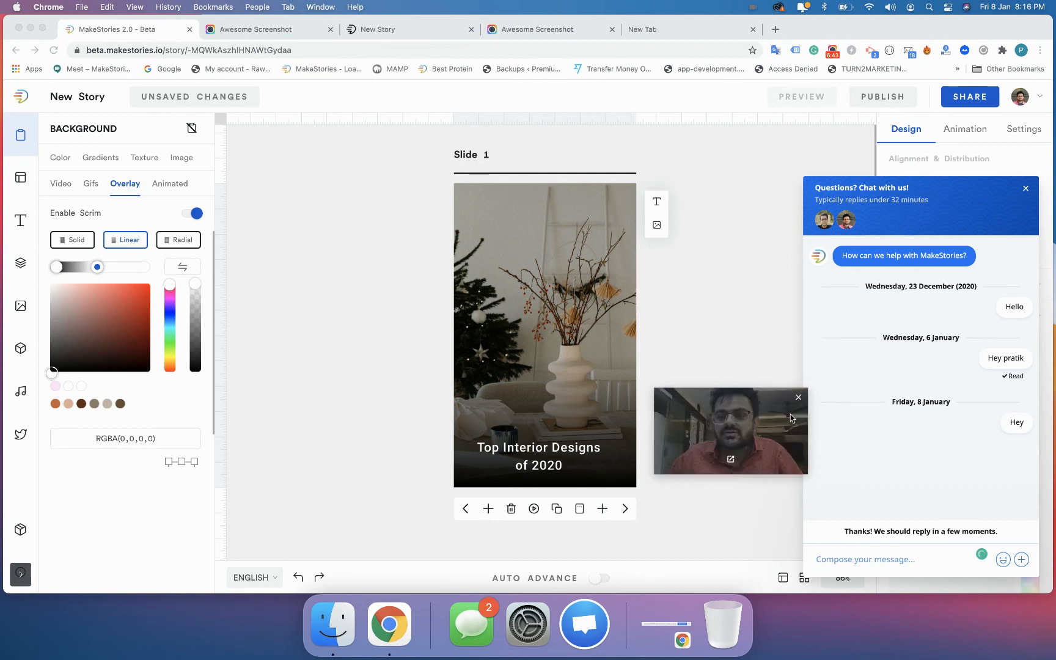
click(1025, 191)
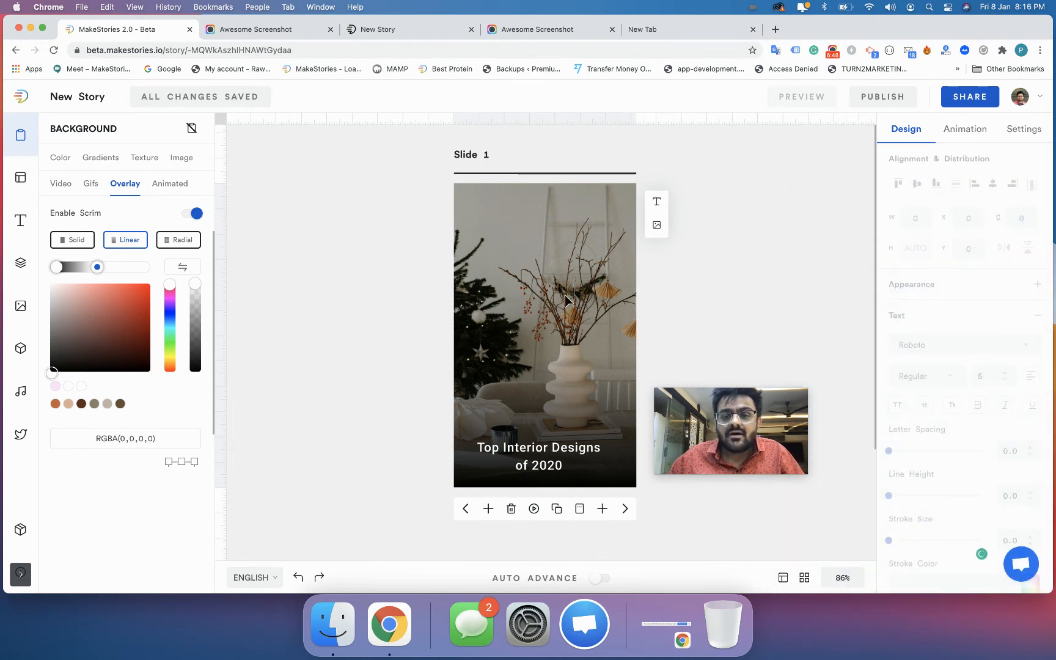
click(591, 320)
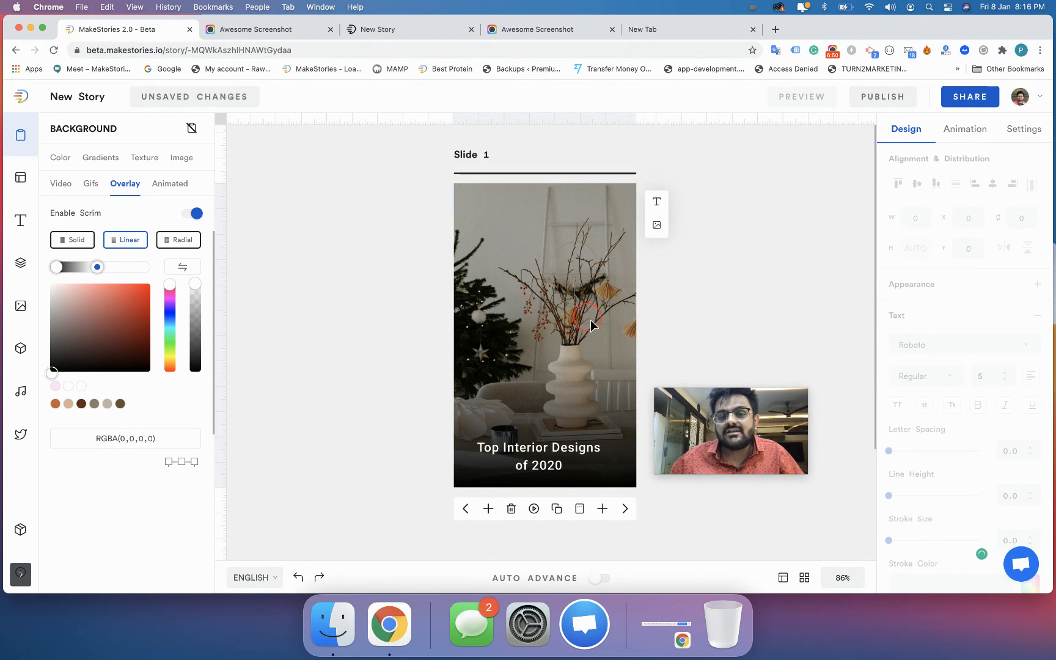